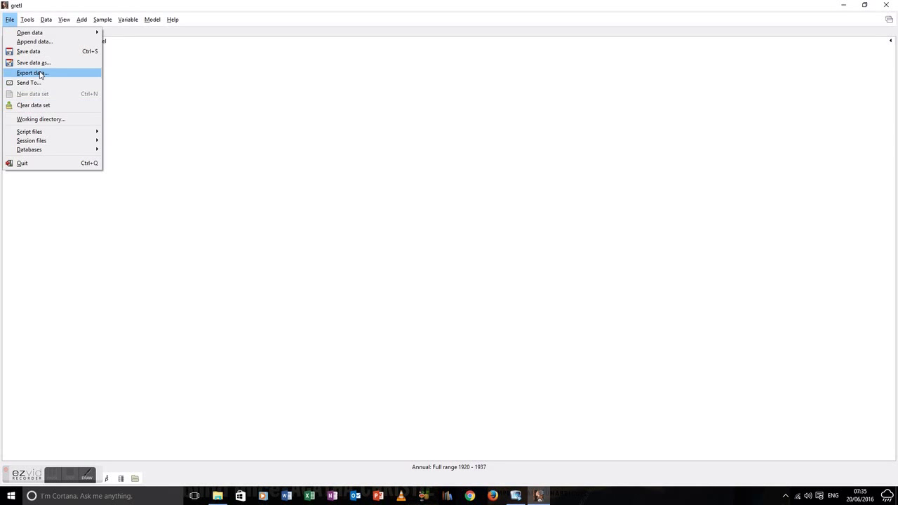
# - Clear the existing data set and start a new data set, entering 10 for the number of observations
pyautogui.click(40, 105)
pyautogui.click(439, 275)
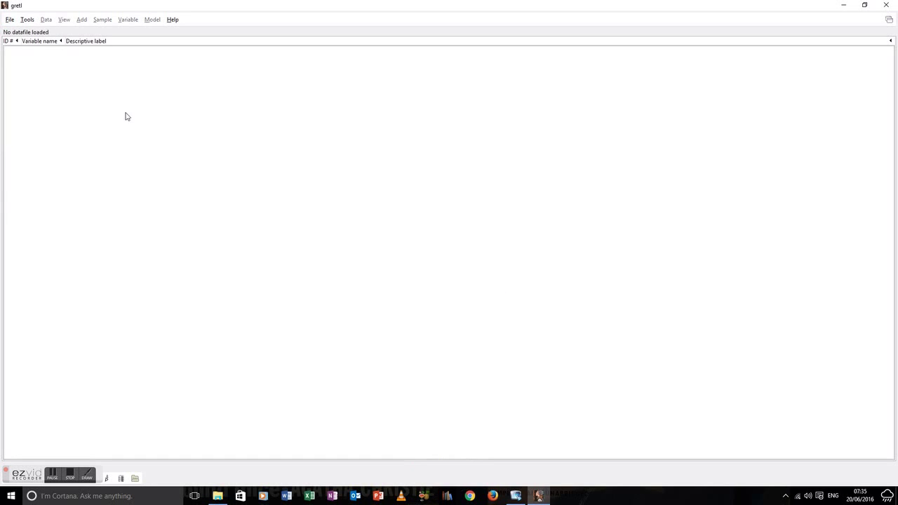
pyautogui.click(9, 19)
pyautogui.click(38, 92)
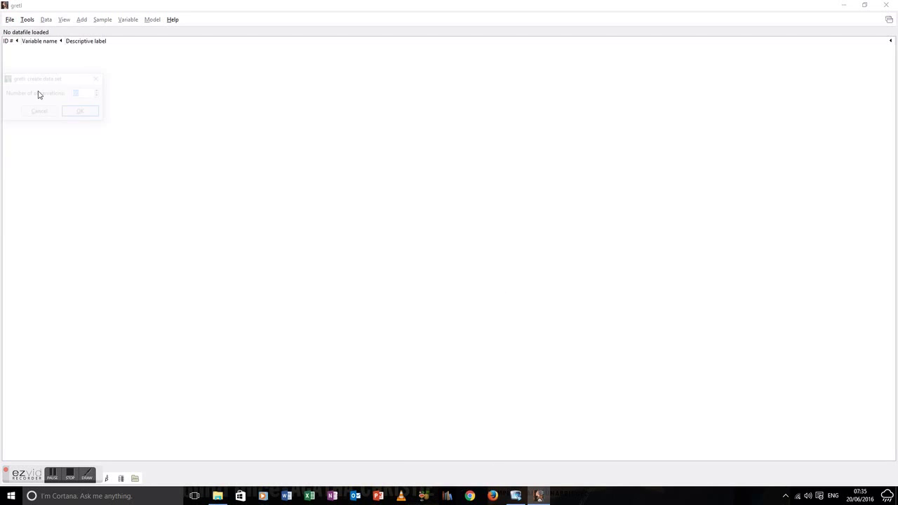
pyautogui.write('10')
pyautogui.click(82, 112)
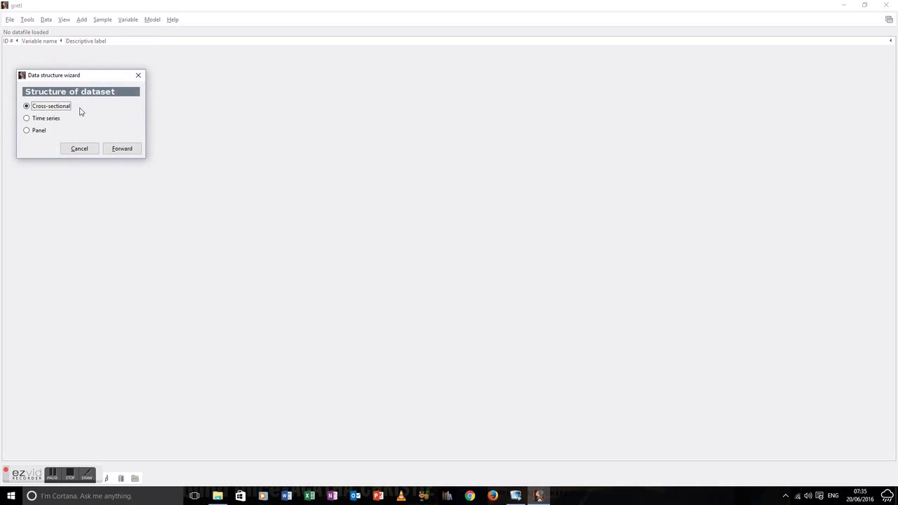
# - Make it an annual time series starting in 1920 and begin entering data values
pyautogui.click(43, 118)
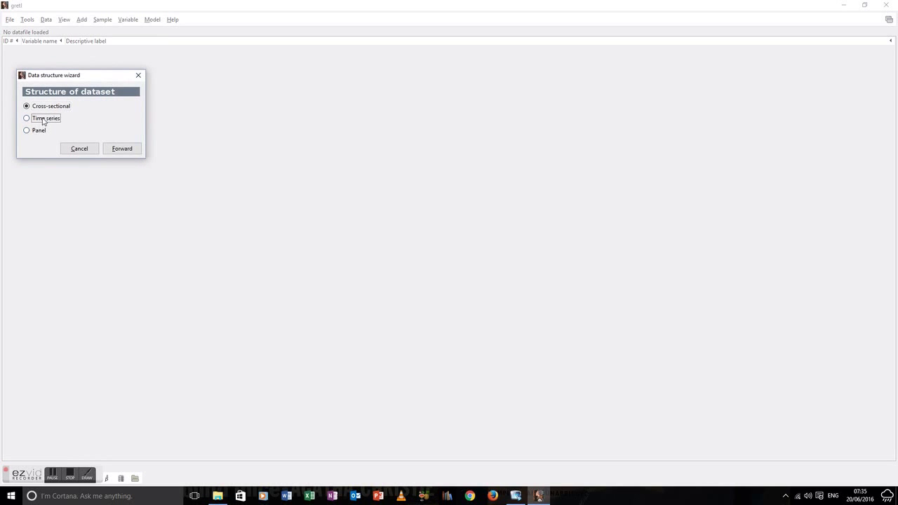
pyautogui.click(125, 153)
pyautogui.click(124, 237)
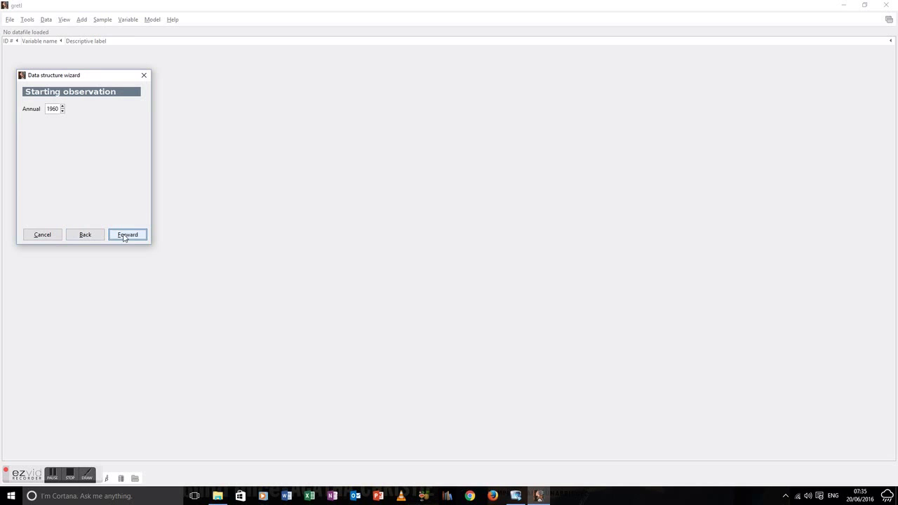
pyautogui.moveTo(59, 110); pyautogui.dragTo(32, 109)
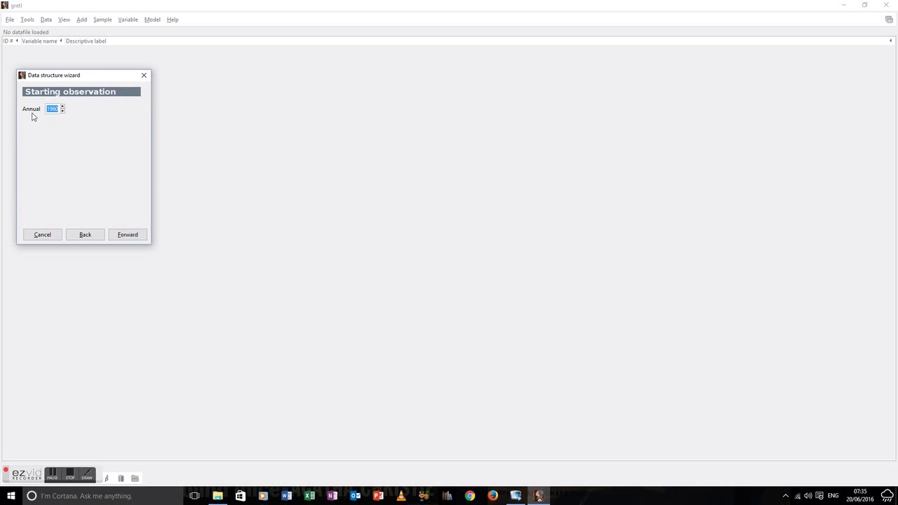
pyautogui.press('BackSpace')
pyautogui.write('1920')
pyautogui.click(127, 235)
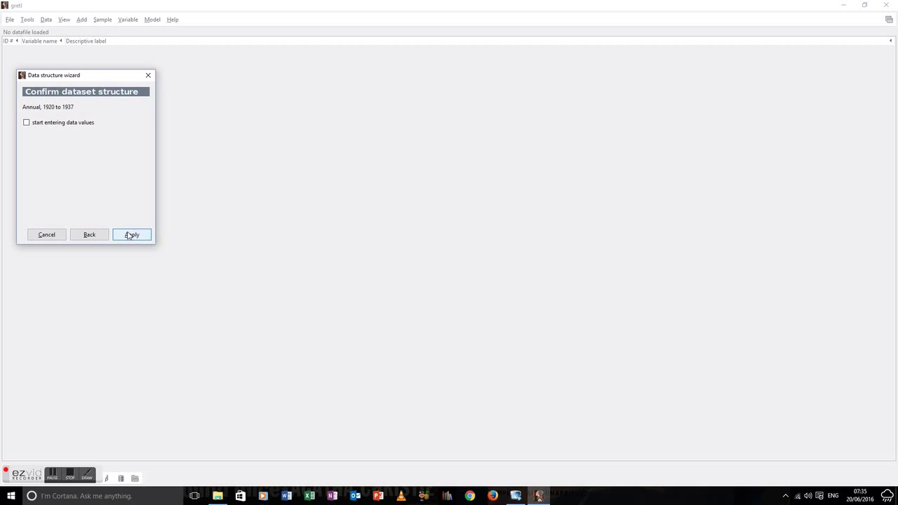
pyautogui.click(132, 235)
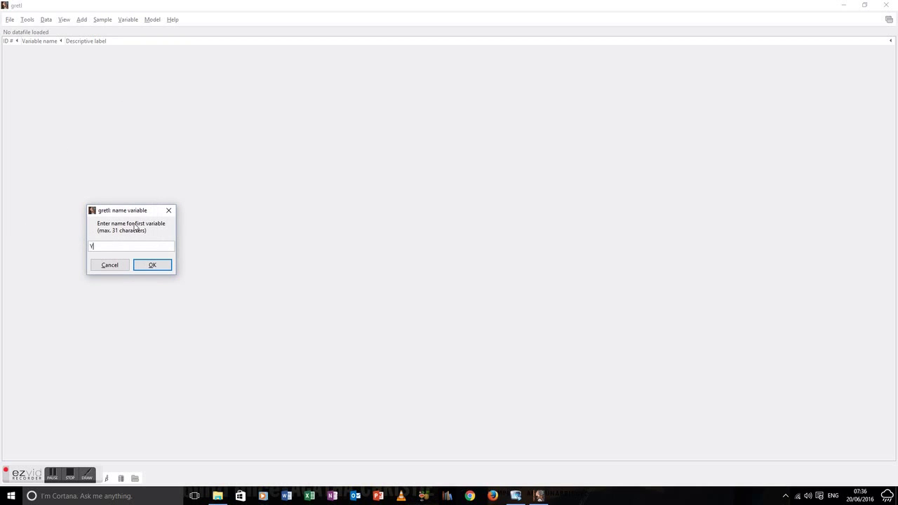
# - Name the first variable Y and enter its 1920–1928 values: 3.9, 17, 14.3, 11.7, 10.3, 11.3, 12.5, 9.7, 10.8
pyautogui.write('Y')
pyautogui.press('Return')
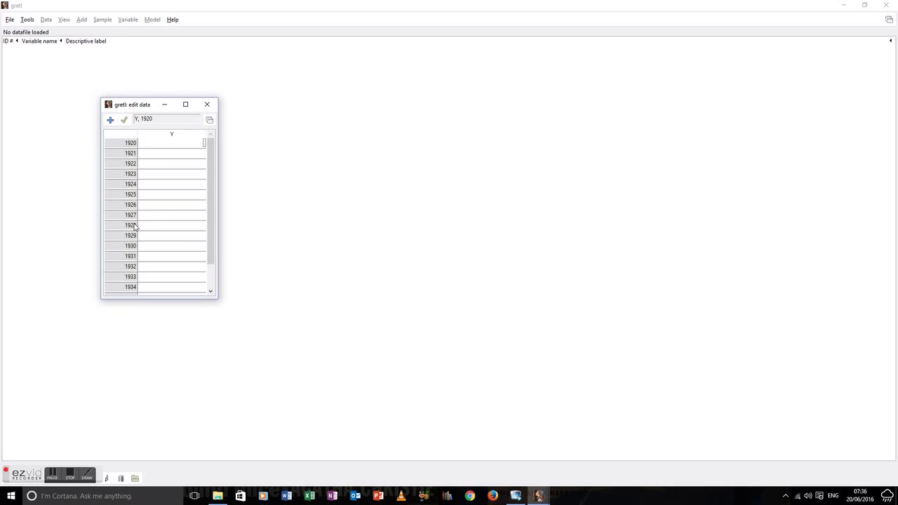
pyautogui.write('3.9')
pyautogui.press('Return')
pyautogui.write('17')
pyautogui.press('Return')
pyautogui.write('14.3')
pyautogui.press('Return')
pyautogui.write('11.7')
pyautogui.press('Return')
pyautogui.write('10.3')
pyautogui.press('Return')
pyautogui.write('11.3')
pyautogui.press('Return')
pyautogui.write('12.5')
pyautogui.press('Return')
pyautogui.write('9.7')
pyautogui.press('Return')
pyautogui.write('10.8')
pyautogui.press('Return')
# - Enter Y for 1929–1937: 10.4, 16.1, 21.3, 22.1, 19.9, 16.7, 15.5, 13.1, 10.8
pyautogui.write('10.4')
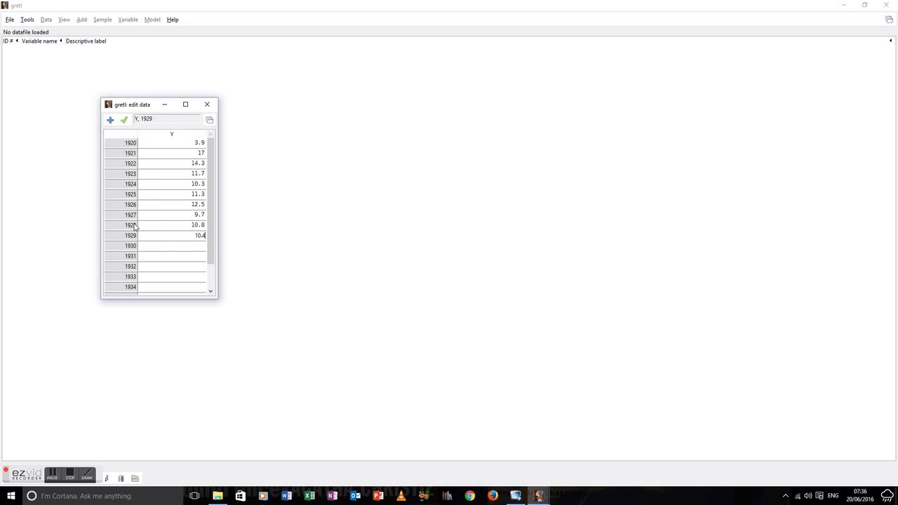
pyautogui.press('Return')
pyautogui.write('16.1')
pyautogui.press('Return')
pyautogui.write('21.3')
pyautogui.press('Return')
pyautogui.write('22.1')
pyautogui.press('Return')
pyautogui.write('19.9')
pyautogui.press('Return')
pyautogui.write('16.7')
pyautogui.press('Return')
pyautogui.write('15.5')
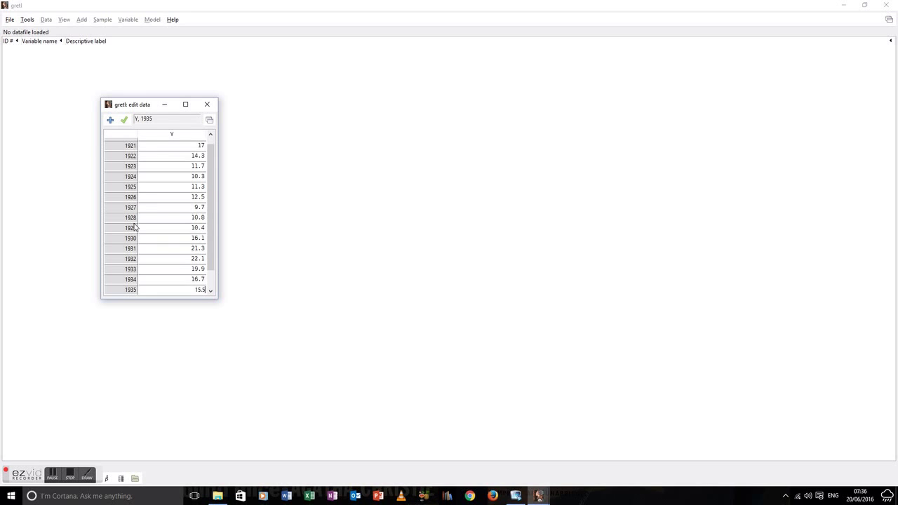
pyautogui.press('Return')
pyautogui.write('13.1')
pyautogui.press('Return')
pyautogui.write('1')
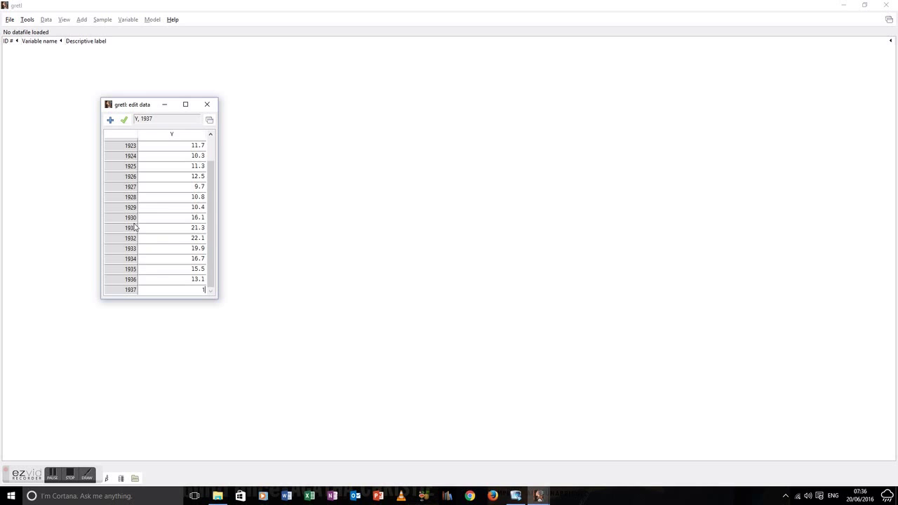
pyautogui.write('0.8')
# - Apply the Y values and add a new variable named X1
pyautogui.click(123, 122)
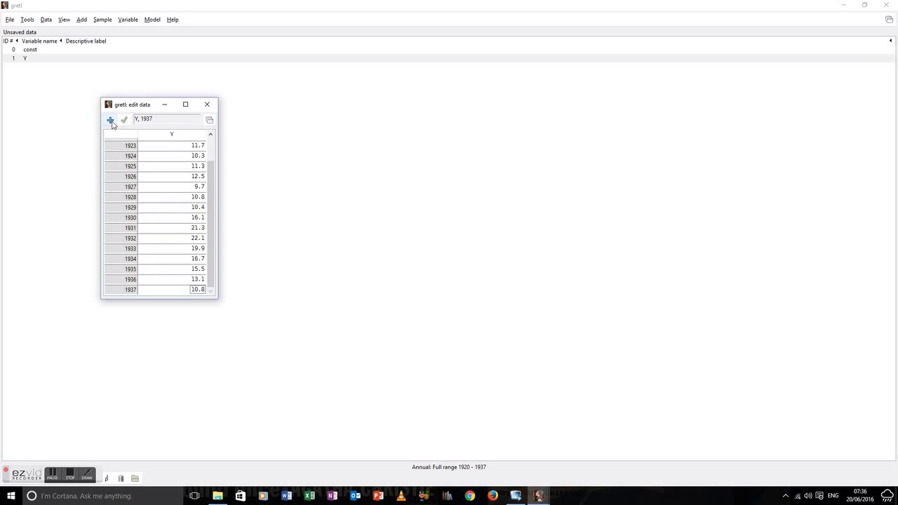
pyautogui.click(110, 120)
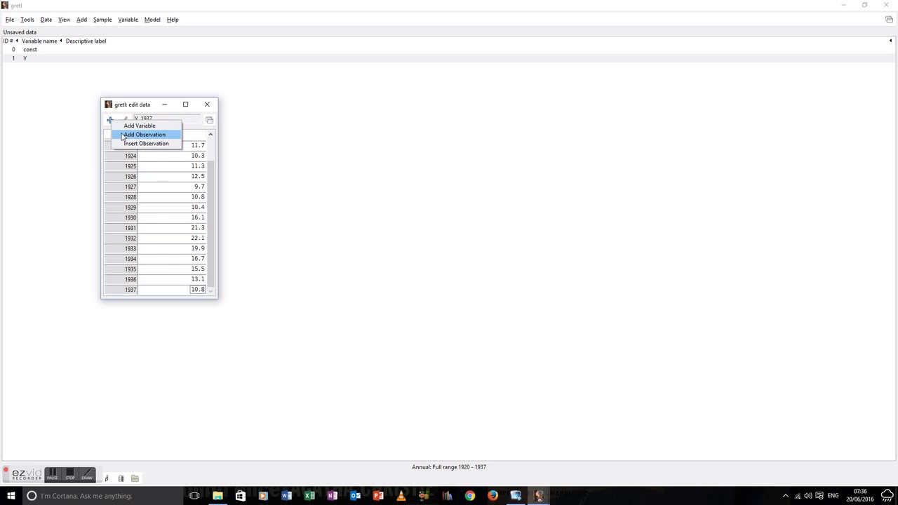
pyautogui.click(125, 127)
pyautogui.write('C')
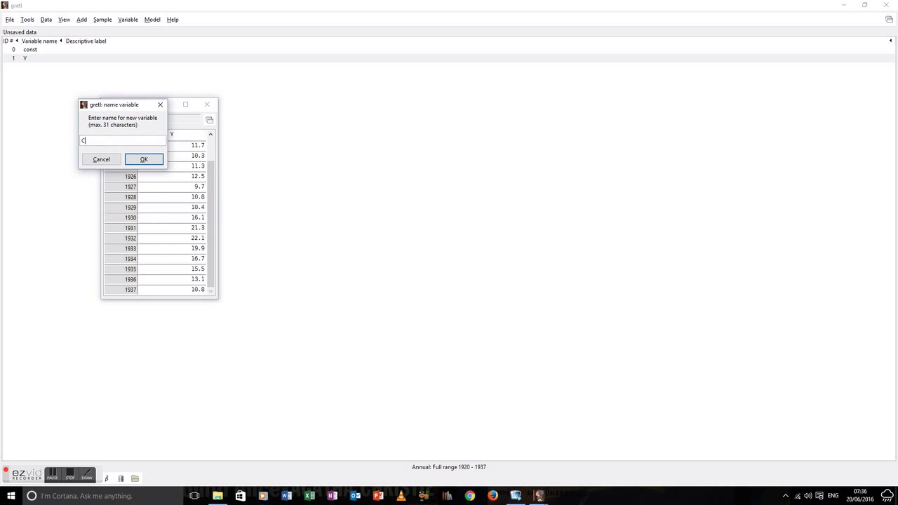
pyautogui.press('BackSpace')
pyautogui.write('X1')
pyautogui.click(138, 157)
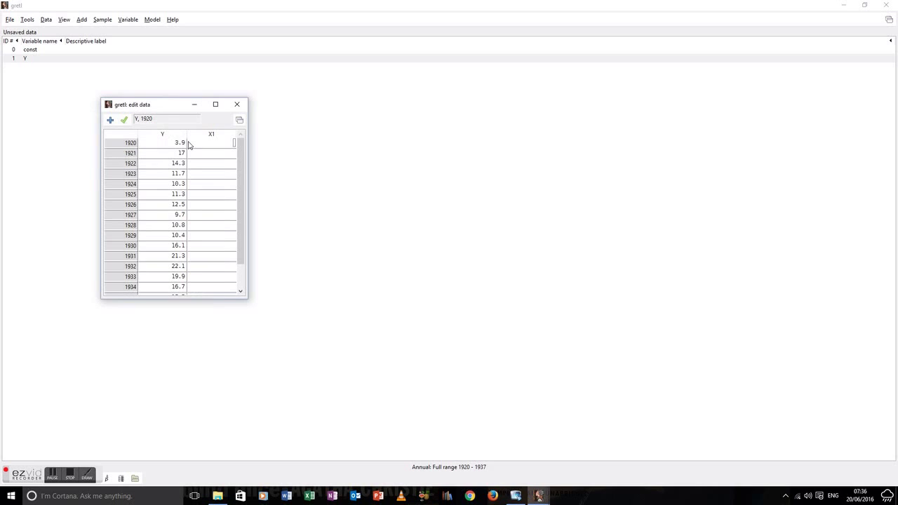
# - Enter X1 for 1920–1928: 73.8, 70.6, 59.1, 55.5, 56, 56.4, 55.8, 56.2, 55.7
pyautogui.write('73.8')
pyautogui.press('Return')
pyautogui.write('70.6')
pyautogui.press('Return')
pyautogui.write('59.1')
pyautogui.press('Return')
pyautogui.write('55.5')
pyautogui.press('Return')
pyautogui.write('56')
pyautogui.press('Return')
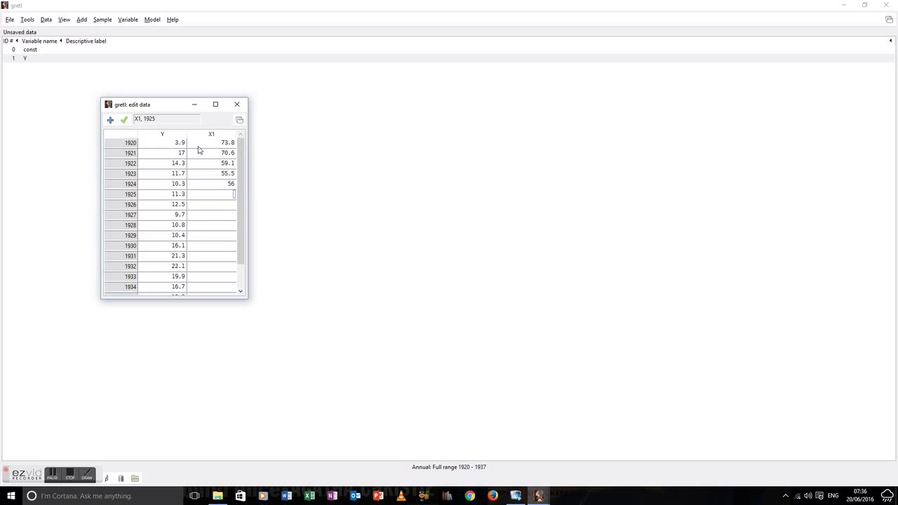
pyautogui.write('56.4')
pyautogui.press('Return')
pyautogui.write('55.8')
pyautogui.press('Return')
pyautogui.write('56.2')
pyautogui.press('Return')
pyautogui.write('55.7')
pyautogui.press('Return')
pyautogui.write('55.8')
# - Enter X1 for 1929–1935: 55.8, 55.7, 54.9, 54, 54.3, 55, 56.1
pyautogui.press('Return')
pyautogui.write('55.7')
pyautogui.press('Return')
pyautogui.write('54.9')
pyautogui.press('Return')
pyautogui.write('54')
pyautogui.press('Return')
pyautogui.write('54.3')
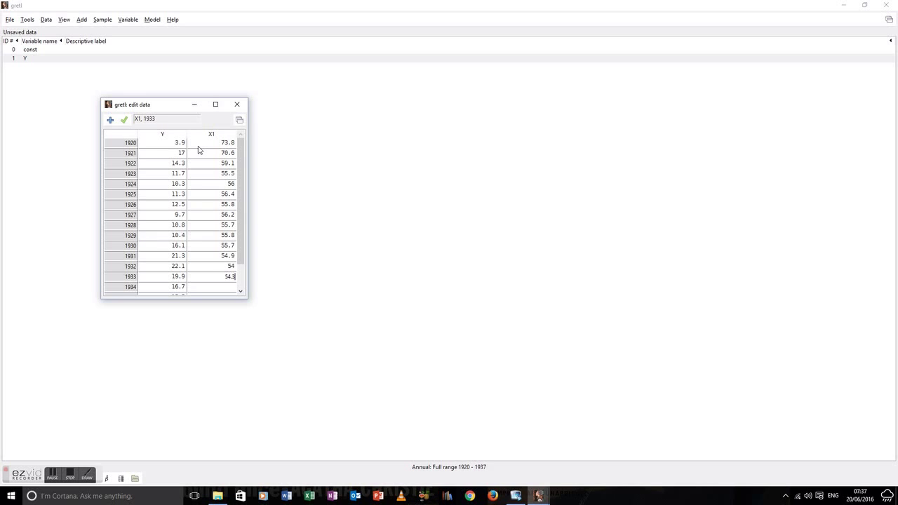
pyautogui.press('Return')
pyautogui.write('55')
pyautogui.press('Return')
pyautogui.write('56.1')
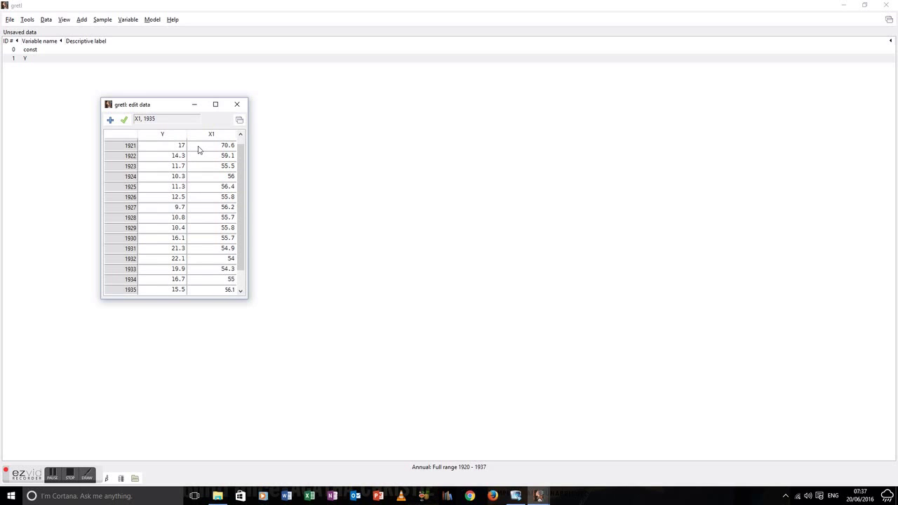
pyautogui.press('Return')
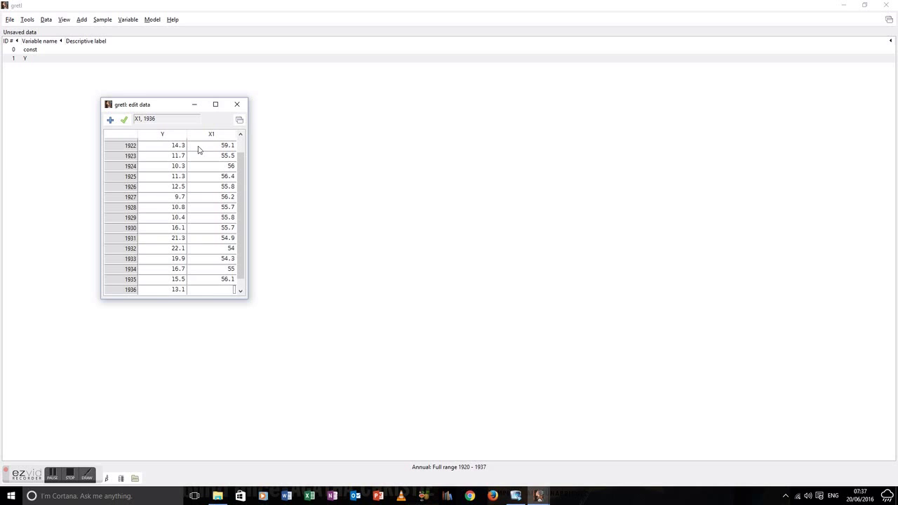
# - Correct X1 for 1933–1936 to 53.7, 54.3, 55, 56.1 and enter 57.2 for 1937
pyautogui.press('Up')
pyautogui.press('Up')
pyautogui.press('Up')
pyautogui.press('Up')
pyautogui.press('Up')
pyautogui.press('Down')
pyautogui.press('Down')
pyautogui.write('53.7')
pyautogui.press('Return')
pyautogui.write('54.3')
pyautogui.press('Return')
pyautogui.write('55')
pyautogui.press('Return')
pyautogui.write('56.1')
pyautogui.press('Return')
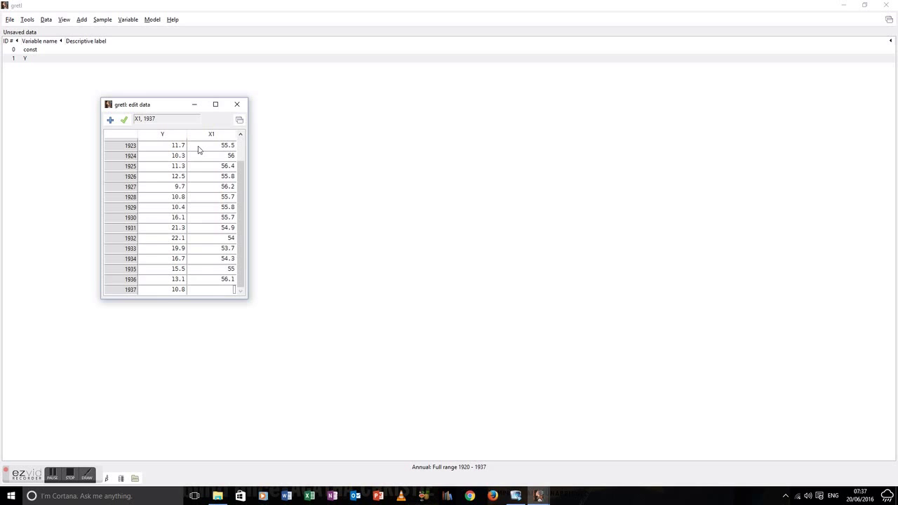
pyautogui.write('57.2')
# - Apply the X1 values and create a new variable named X2
pyautogui.click(123, 121)
pyautogui.click(110, 121)
pyautogui.click(137, 125)
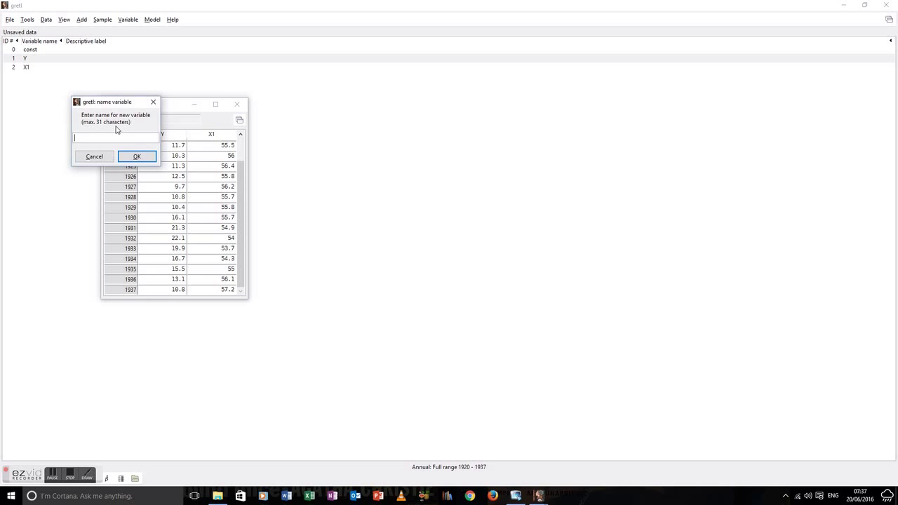
pyautogui.write('X2')
pyautogui.click(137, 156)
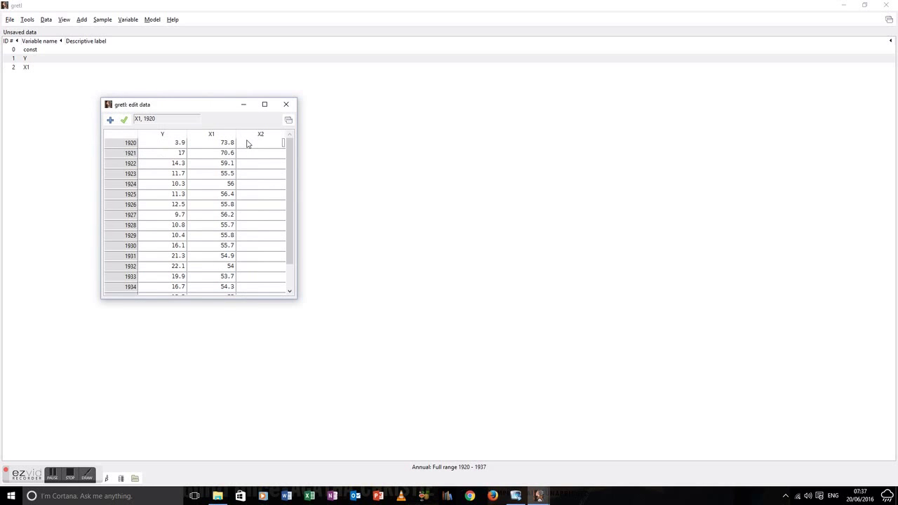
# - Enter X2 for 1920–1928: 11.3, 16.83, 22, 22, 23.67, 27, 27, 27, 27.67
pyautogui.write('11.3')
pyautogui.press('Return')
pyautogui.write('16.83')
pyautogui.press('Return')
pyautogui.write('22')
pyautogui.press('Return')
pyautogui.write('22')
pyautogui.press('Return')
pyautogui.write('23.67')
pyautogui.press('Return')
pyautogui.write('27')
pyautogui.press('Return')
pyautogui.write('27')
pyautogui.press('Return')
pyautogui.write('27')
pyautogui.press('Return')
pyautogui.write('27.67')
pyautogui.press('Return')
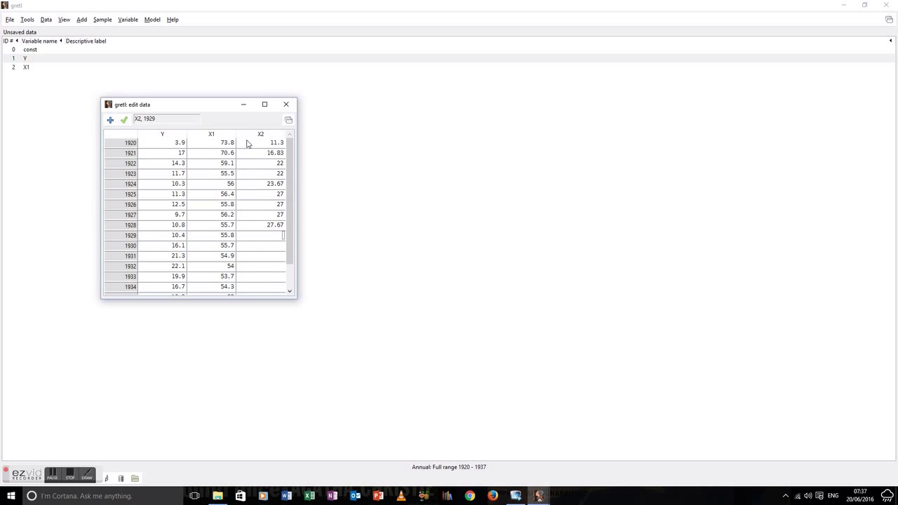
# - Enter X2 values 28, 29.5, 29.54, 27.25, 27.25, 28.6, 30.3, 32, 32 and apply them
pyautogui.write('28')
pyautogui.press('Return')
pyautogui.write('29.5')
pyautogui.press('Return')
pyautogui.write('29.54')
pyautogui.press('Return')
pyautogui.write('27.25')
pyautogui.press('Return')
pyautogui.write('27.25')
pyautogui.press('Return')
pyautogui.write('28.6')
pyautogui.press('Return')
pyautogui.write('30.3')
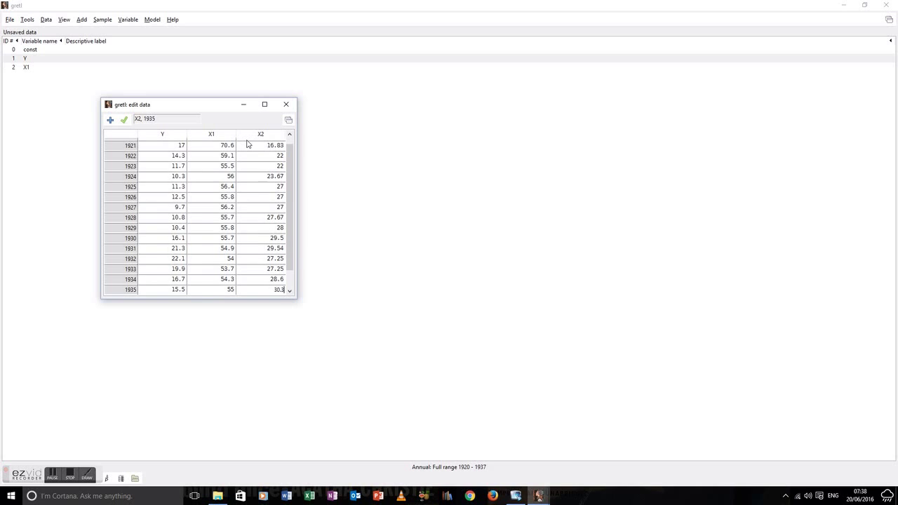
pyautogui.press('Return')
pyautogui.write('352')
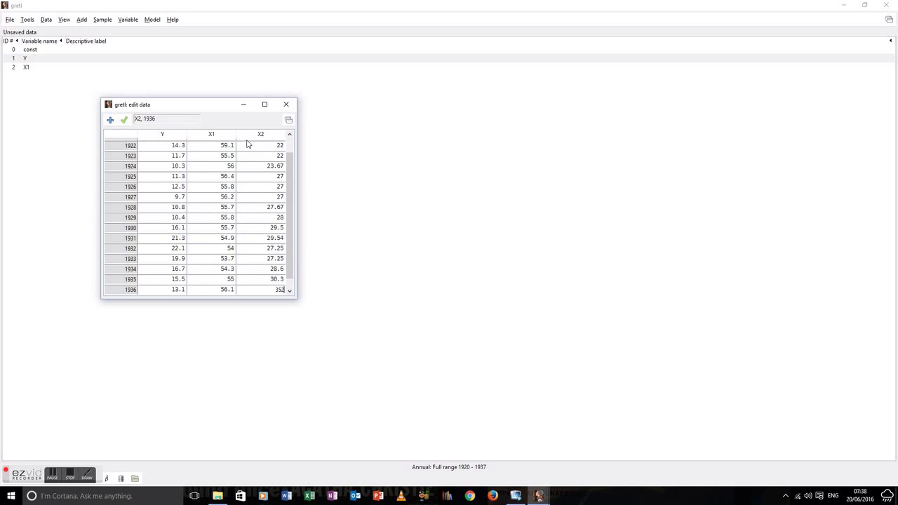
pyautogui.press('BackSpace')
pyautogui.press('BackSpace')
pyautogui.write('2')
pyautogui.press('Return')
pyautogui.write('32')
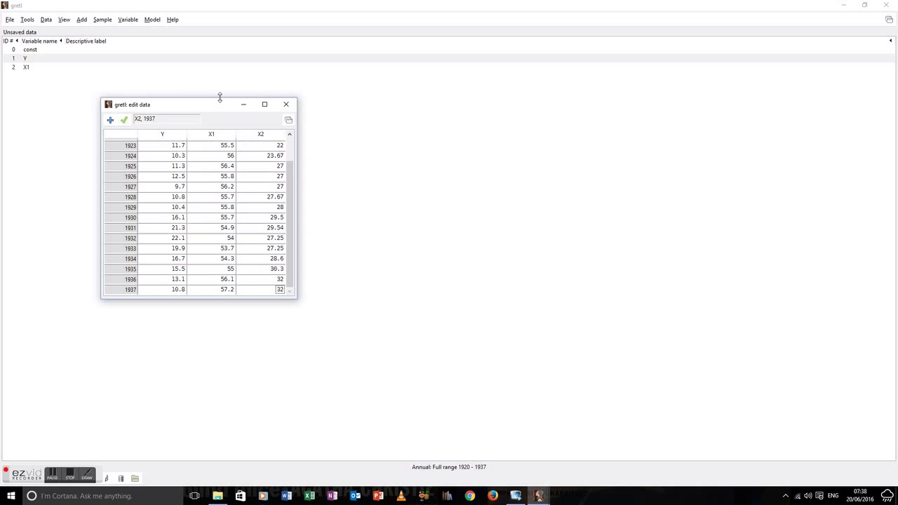
pyautogui.click(123, 119)
# - Close the data editor and give Y the description 'Unemployment (%)'
pyautogui.click(285, 104)
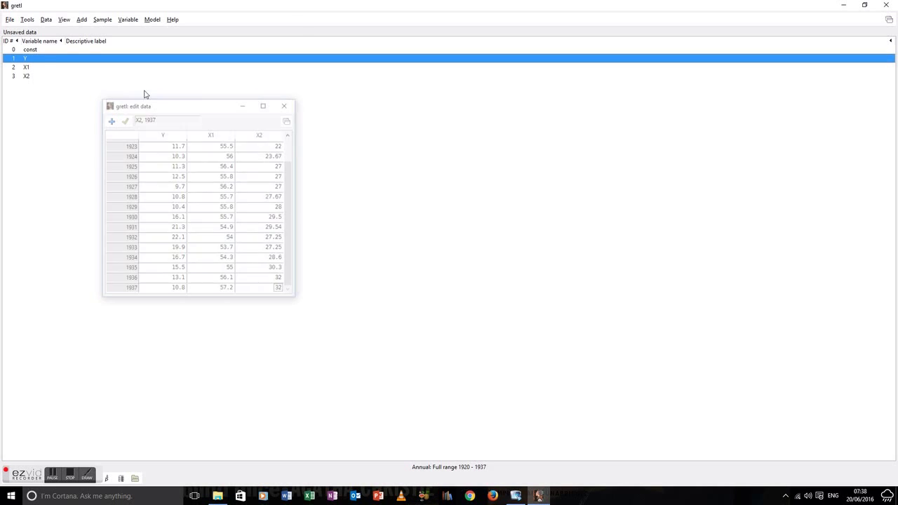
pyautogui.rightClick(33, 59)
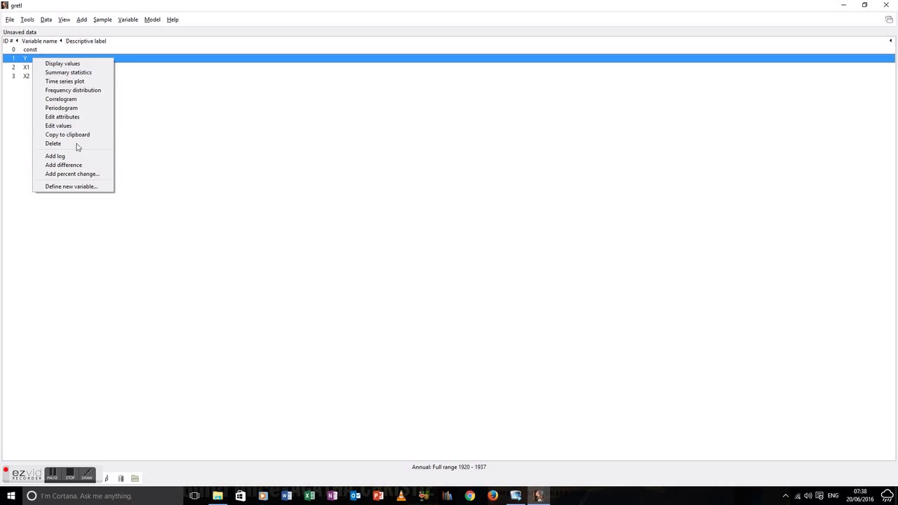
pyautogui.click(73, 119)
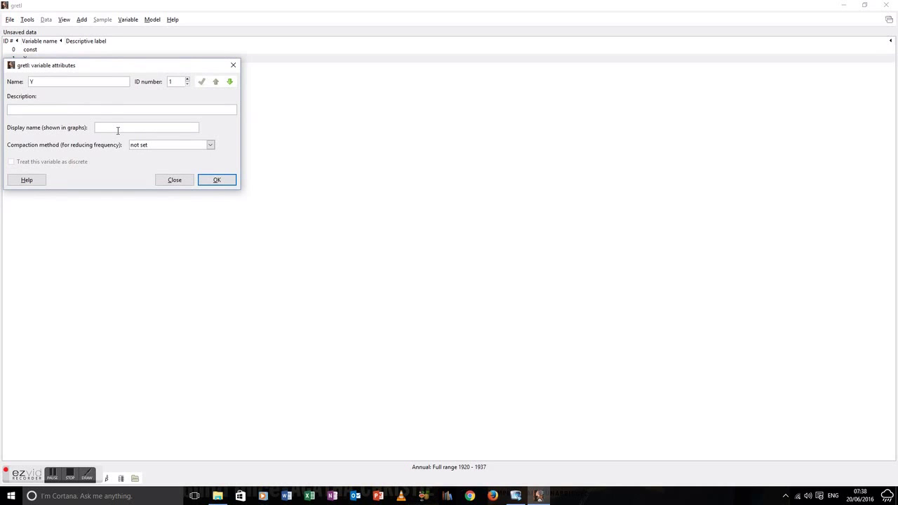
pyautogui.write('Unemployment (%)')
pyautogui.click(202, 82)
# - Describe X1 as 'Weekly wage' and X2 as 'Weekly Benefits', then confirm
pyautogui.click(230, 83)
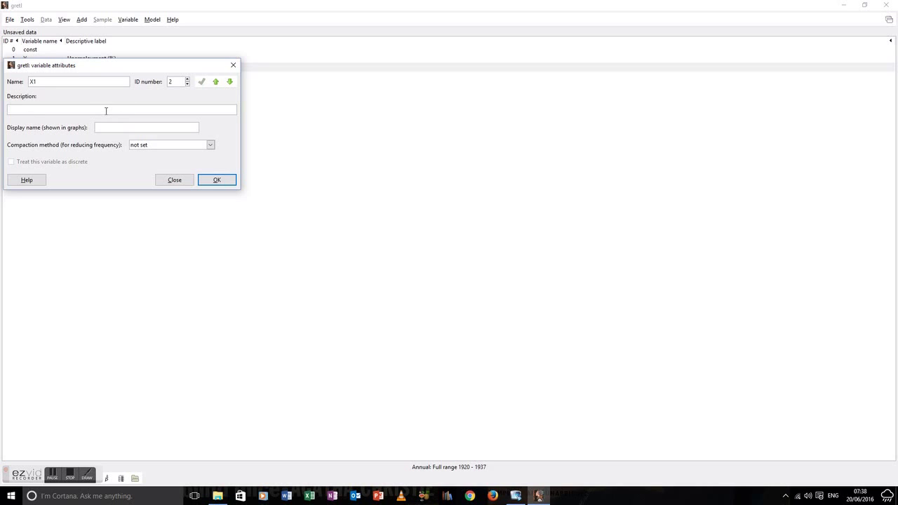
pyautogui.write('Weekly wage')
pyautogui.click(202, 82)
pyautogui.click(231, 82)
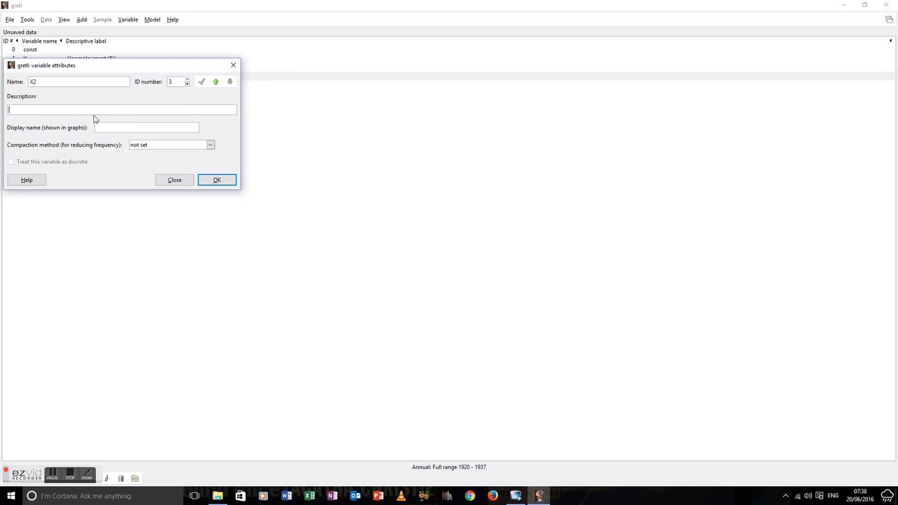
pyautogui.write('Weekly Benefits')
pyautogui.click(202, 83)
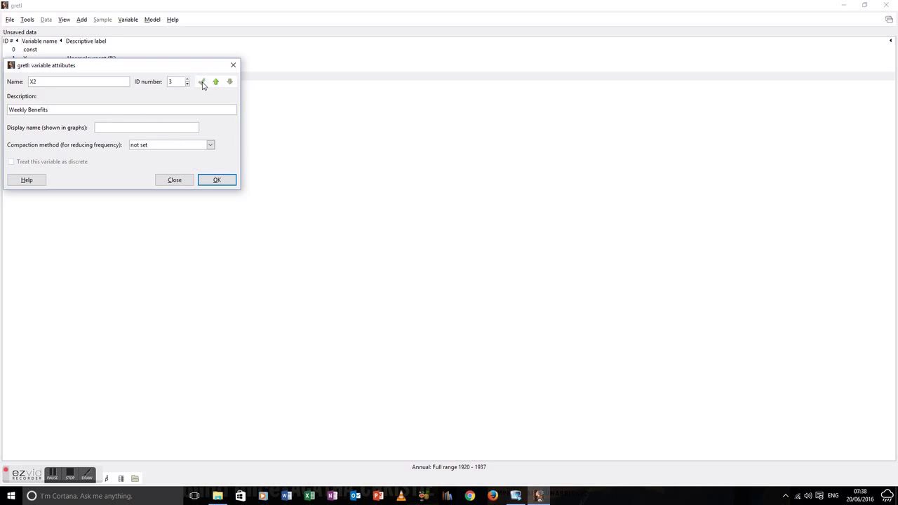
pyautogui.click(222, 180)
pyautogui.click(10, 19)
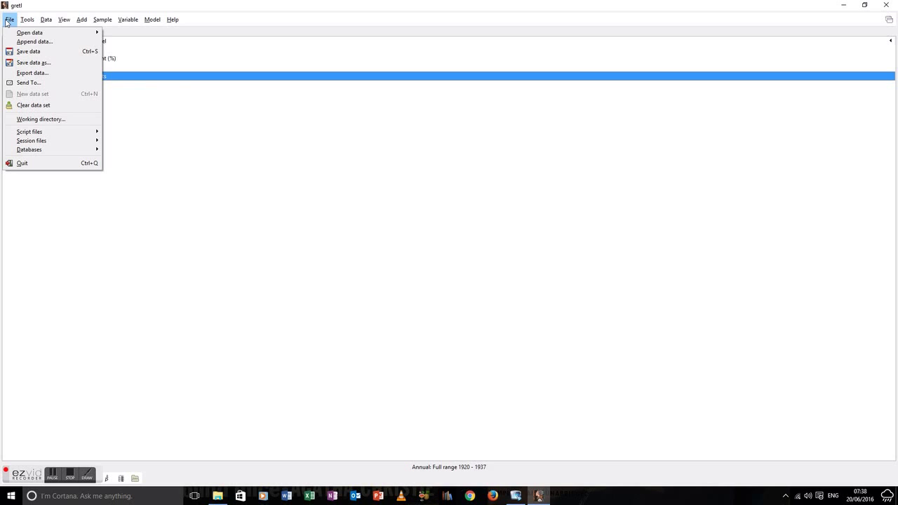
# - Save the dataset as a gretl .gdt file named 'benjkoc'
pyautogui.click(28, 53)
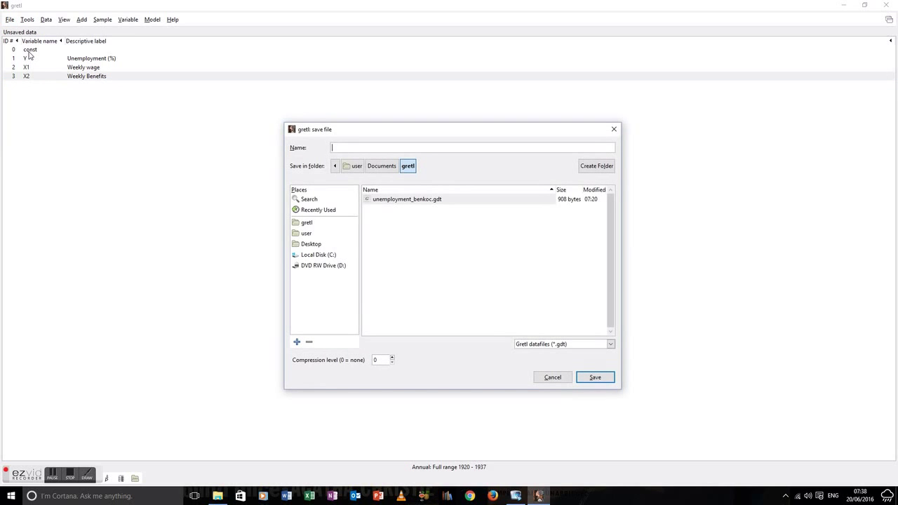
pyautogui.write('benjkoch')
pyautogui.click(595, 378)
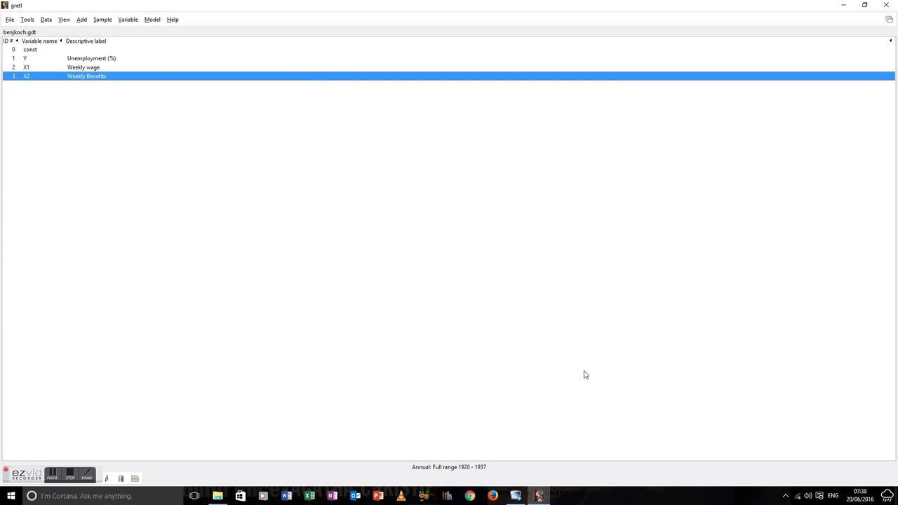
pyautogui.click(26, 59)
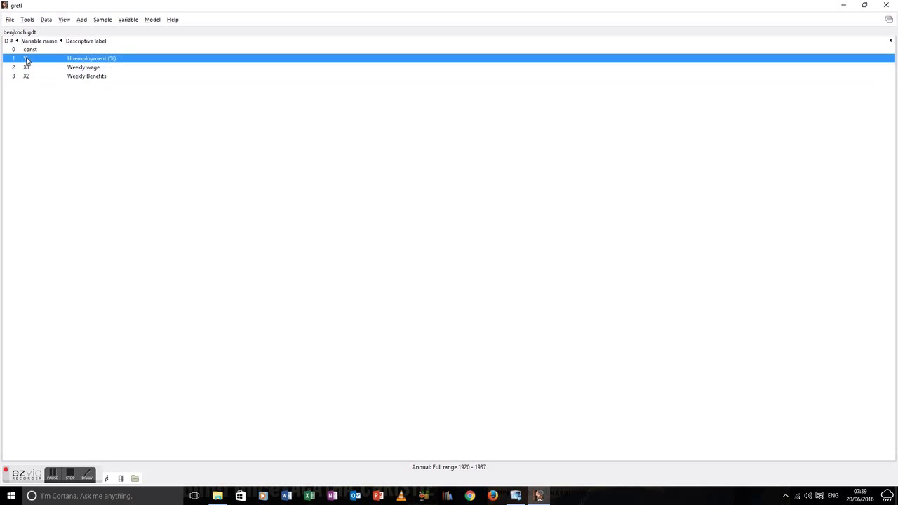
# - Add one observation to extend the annual range to 1938
pyautogui.click(46, 20)
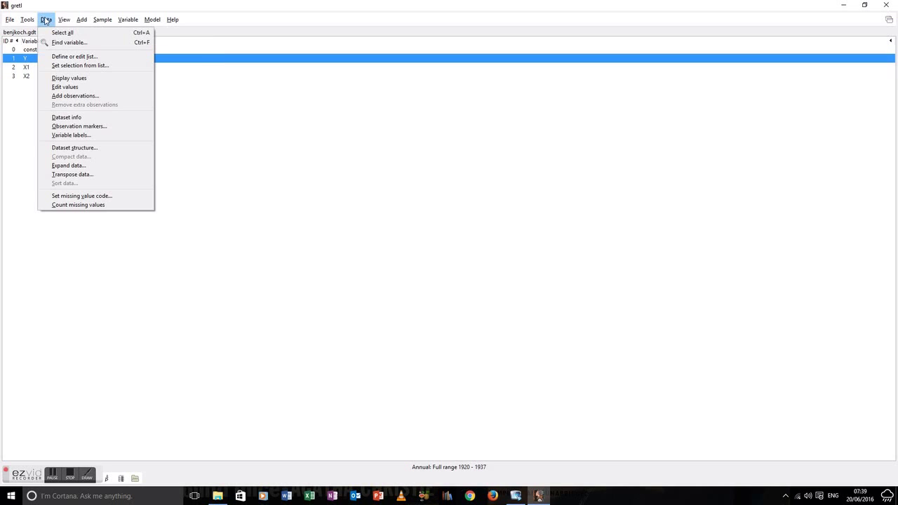
pyautogui.click(65, 96)
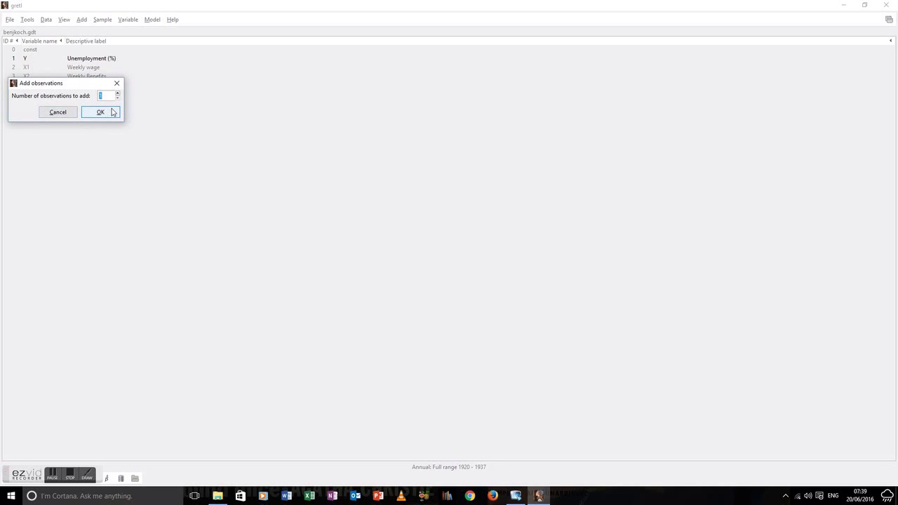
pyautogui.click(104, 113)
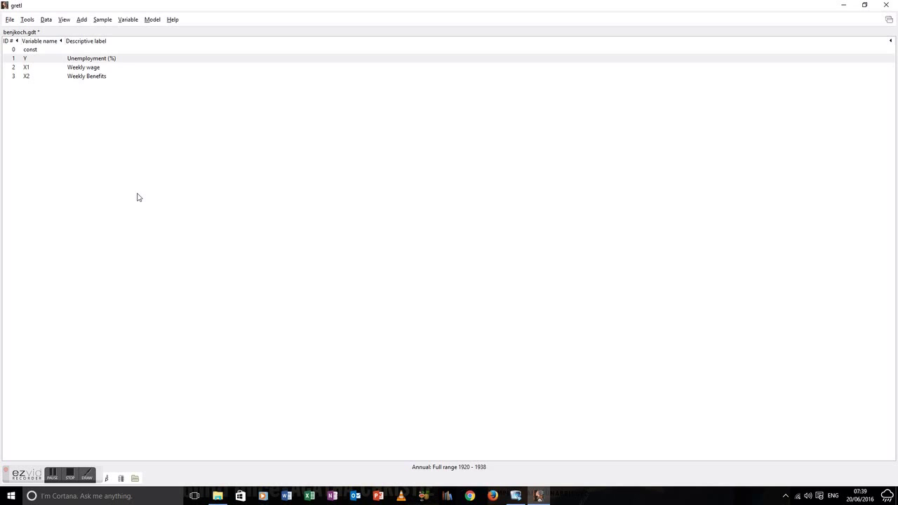
# - Enter the 1938 values Y 12.9, X1 58.9, X2 32.75 and apply them
pyautogui.click(35, 60)
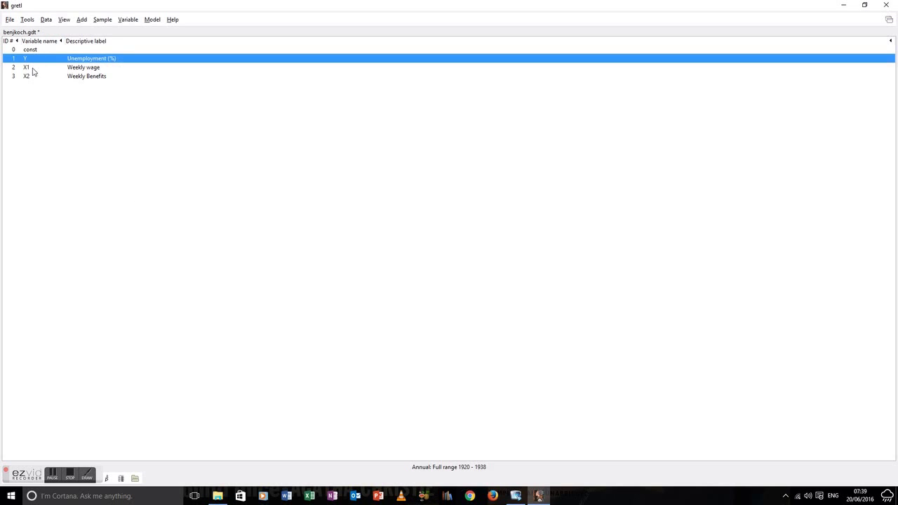
pyautogui.hotkey('shift', 'Down')
pyautogui.hotkey('shift', 'Down')
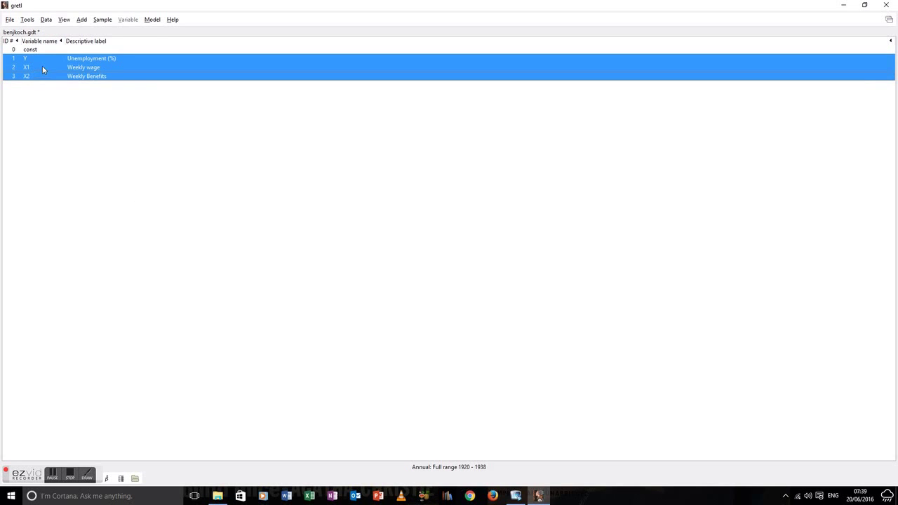
pyautogui.click(45, 19)
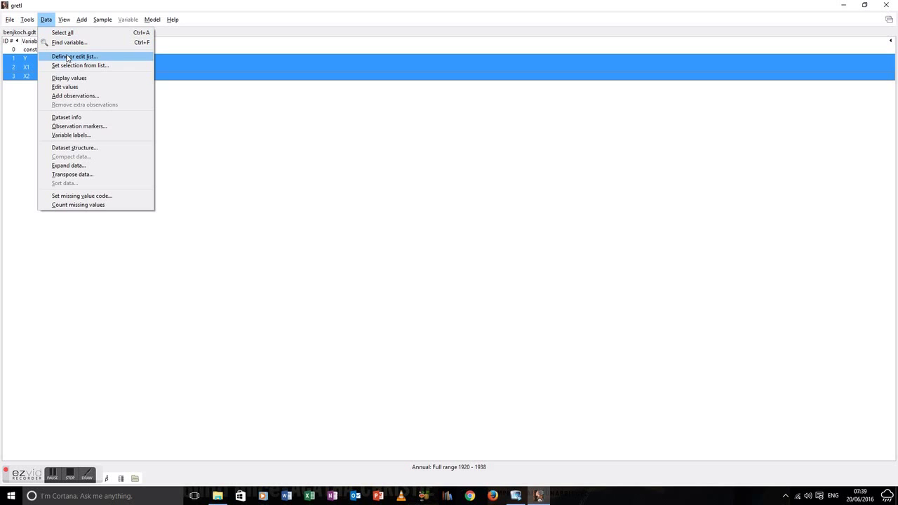
pyautogui.click(64, 86)
pyautogui.scroll(-2, 117, 226)
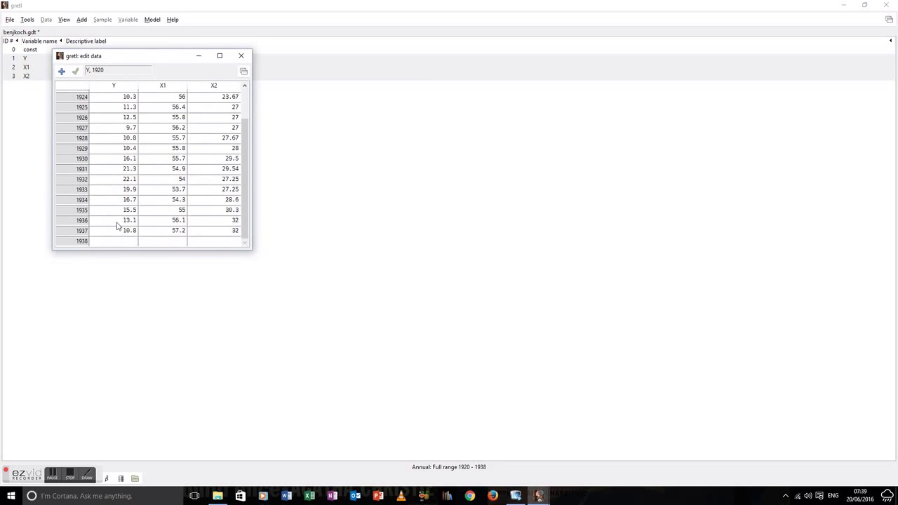
pyautogui.click(124, 242)
pyautogui.write('12.9')
pyautogui.press('Tab')
pyautogui.write('58.9')
pyautogui.press('Tab')
pyautogui.write('32.75')
pyautogui.click(75, 71)
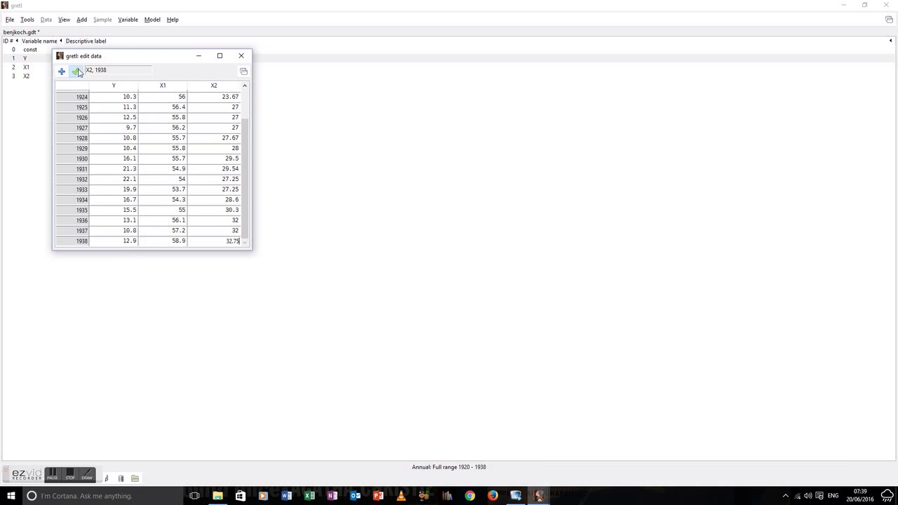
pyautogui.click(242, 56)
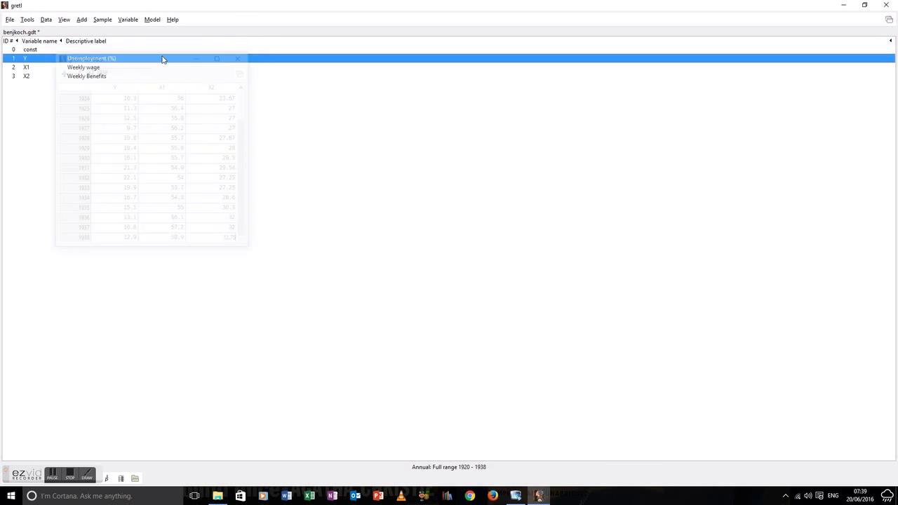
# - Open the value editor for Y, listing its yearly values from 3.9 in 1920
pyautogui.click(46, 20)
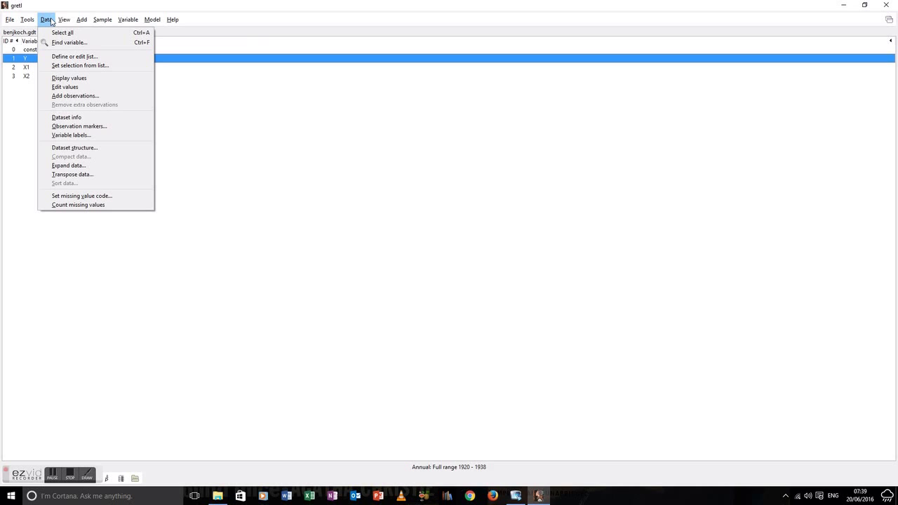
pyautogui.click(81, 19)
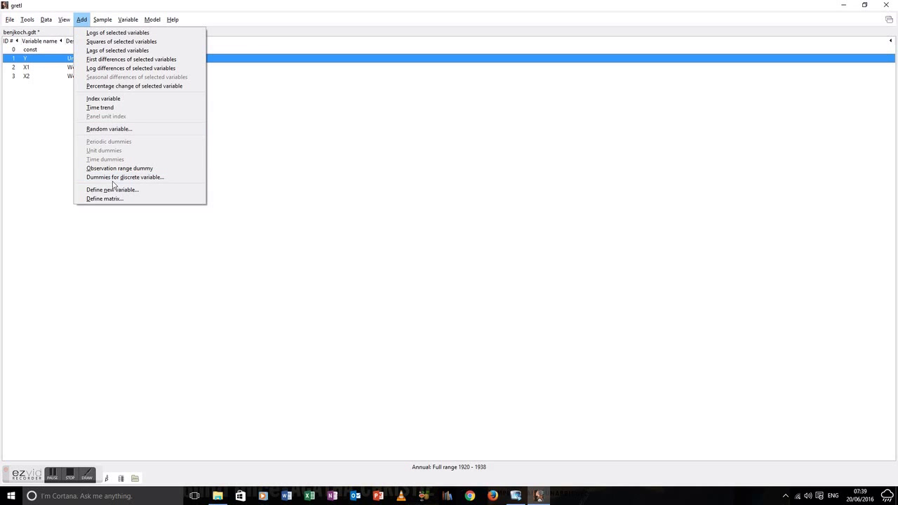
pyautogui.moveTo(46, 22)
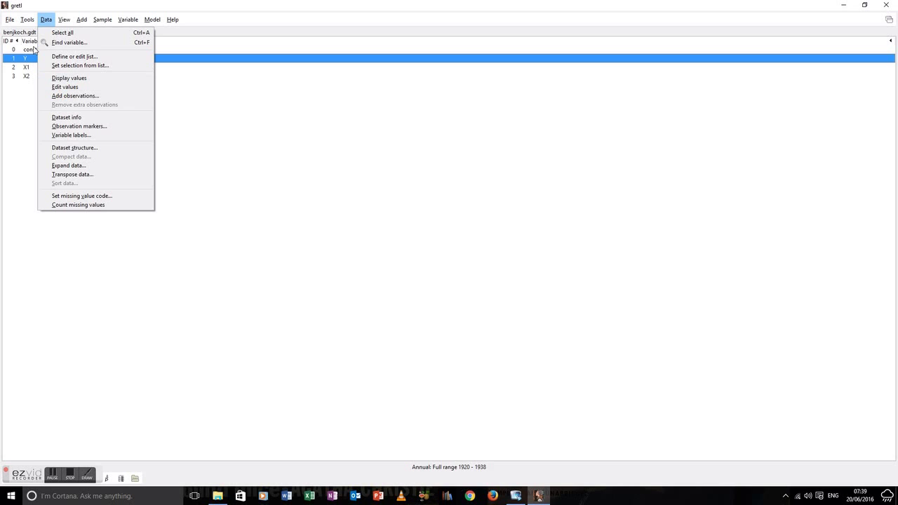
pyautogui.click(58, 87)
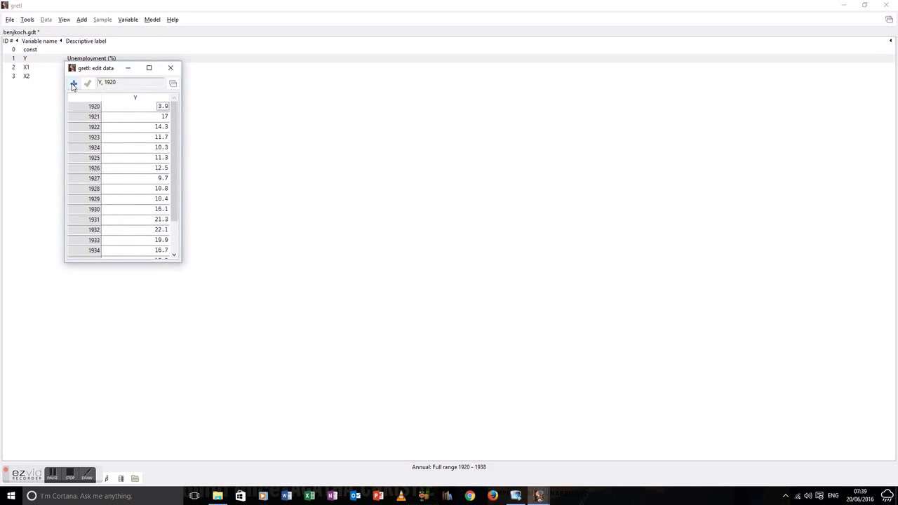
# - Add new variable X3 with 1920–1927 values 3426, 3242, 3384, 3514, 3622, 3840, 3656, 3937
pyautogui.click(75, 84)
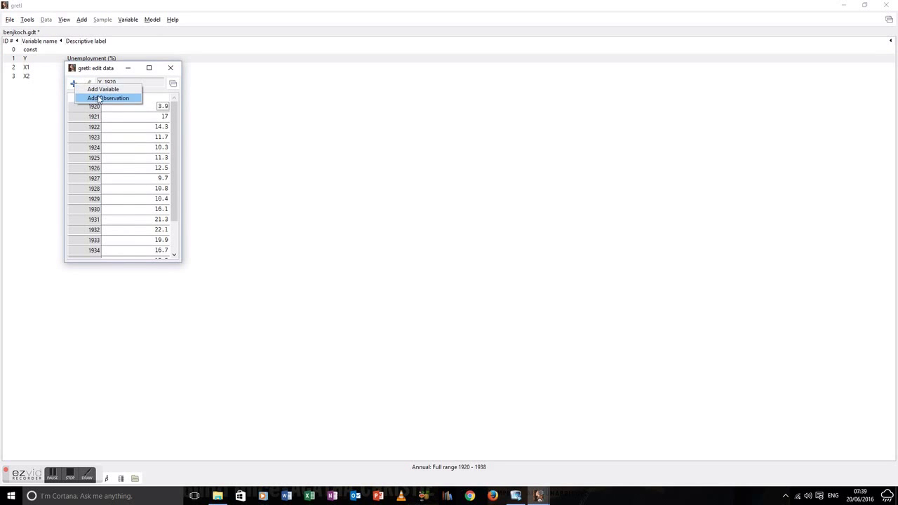
pyautogui.click(101, 89)
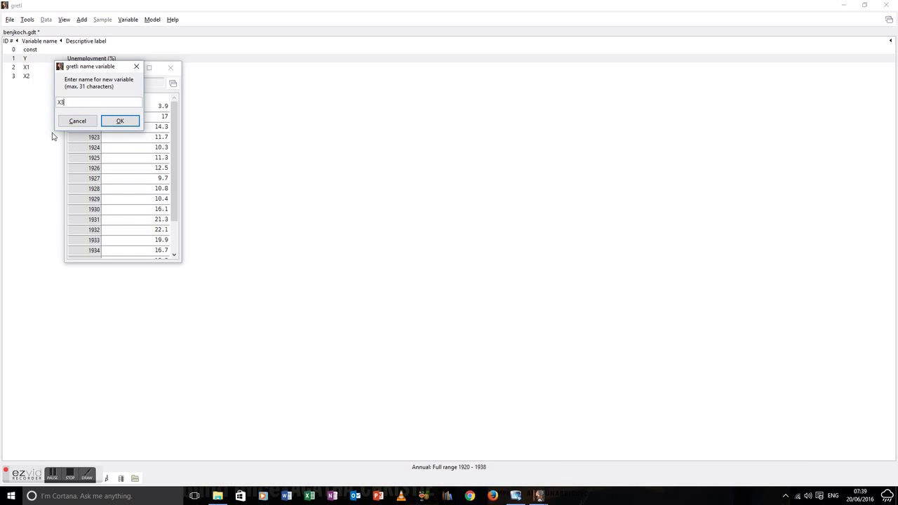
pyautogui.click(124, 120)
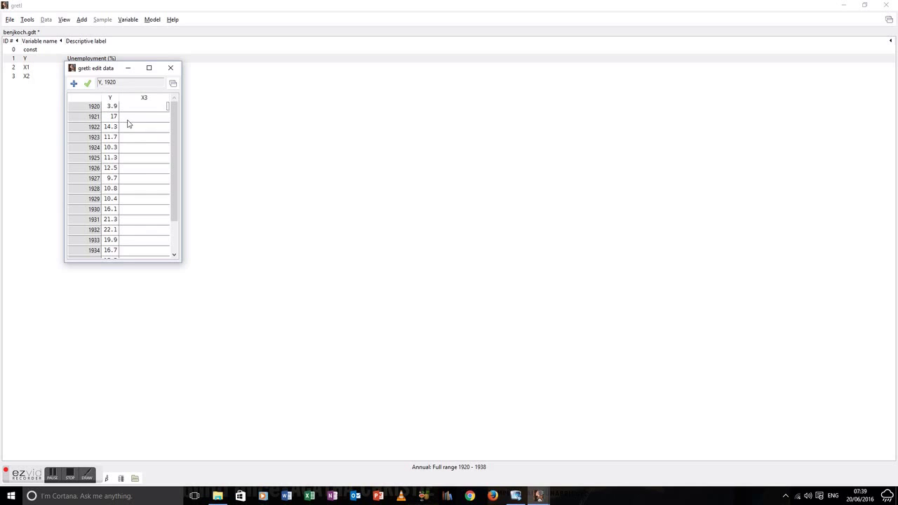
pyautogui.write('3426')
pyautogui.press('Return')
pyautogui.write('3242')
pyautogui.press('Return')
pyautogui.write('3384')
pyautogui.press('Return')
pyautogui.write('3514')
pyautogui.press('Return')
pyautogui.write('3622')
pyautogui.press('Return')
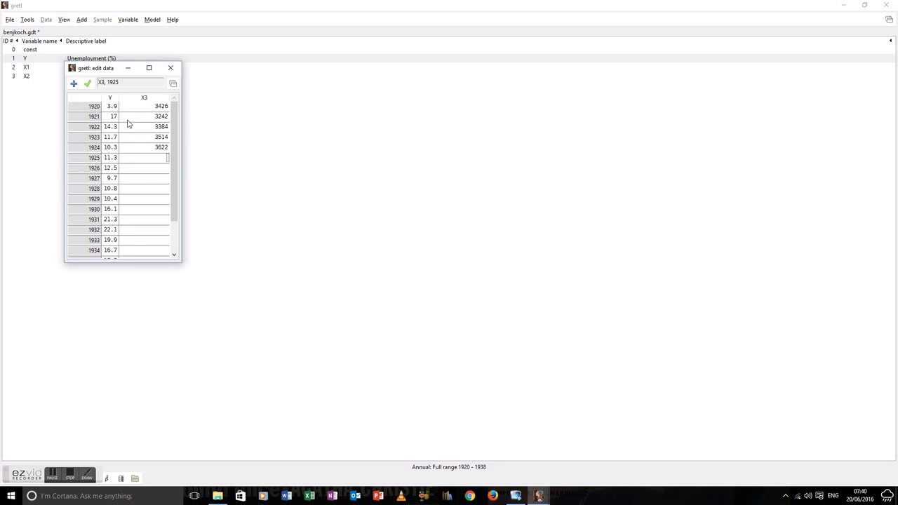
pyautogui.write('3840')
pyautogui.press('Return')
pyautogui.write('3656')
pyautogui.press('Return')
pyautogui.write('3937')
pyautogui.press('Return')
# - Enter the remaining X3 values from 4003 through 4807 for 1938 and apply them
pyautogui.write('4003')
pyautogui.press('Return')
pyautogui.write('4097')
pyautogui.press('Return')
pyautogui.press('Return')
pyautogui.write('3')
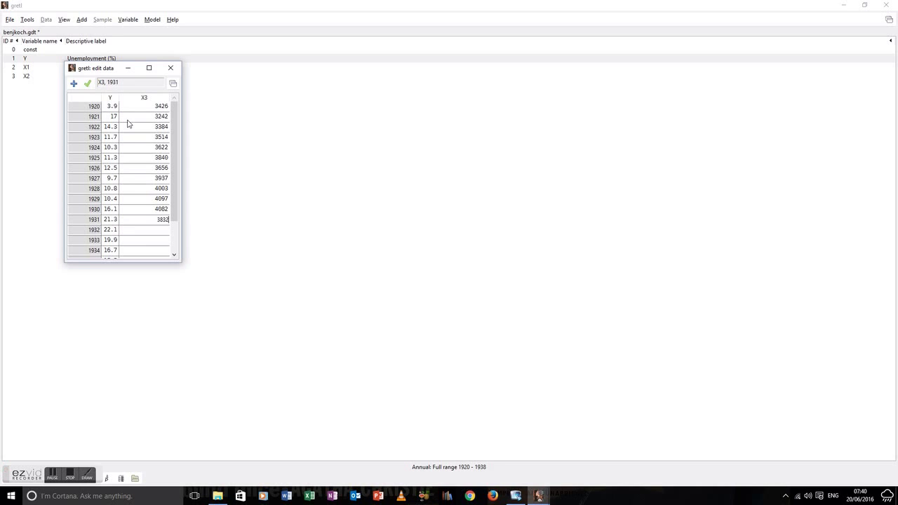
pyautogui.write('832')
pyautogui.press('Return')
pyautogui.write('3828')
pyautogui.press('Return')
pyautogui.write('3899')
pyautogui.press('Return')
pyautogui.write('4196')
pyautogui.press('Return')
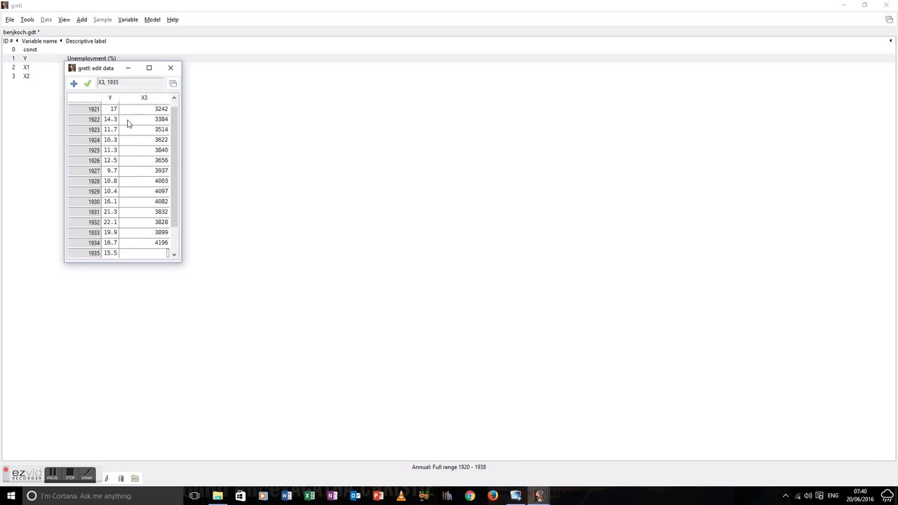
pyautogui.write('4365')
pyautogui.press('Return')
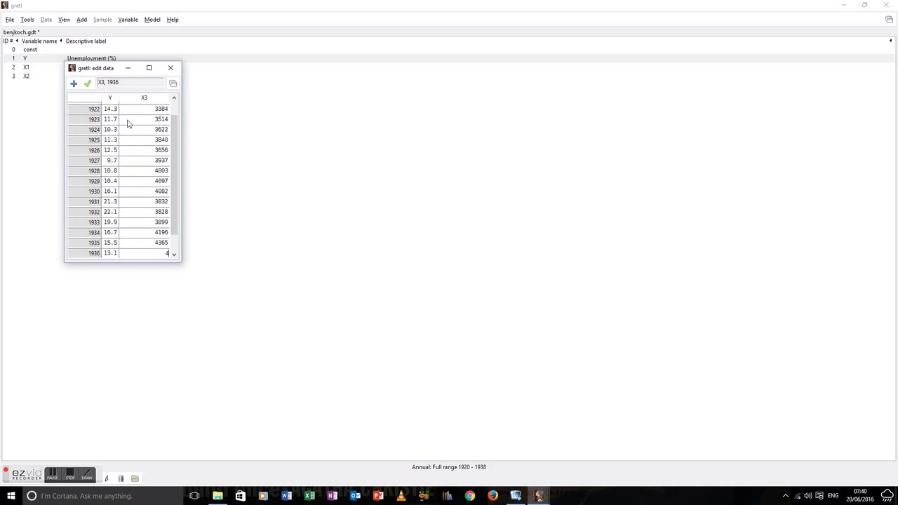
pyautogui.press('Return')
pyautogui.write('44')
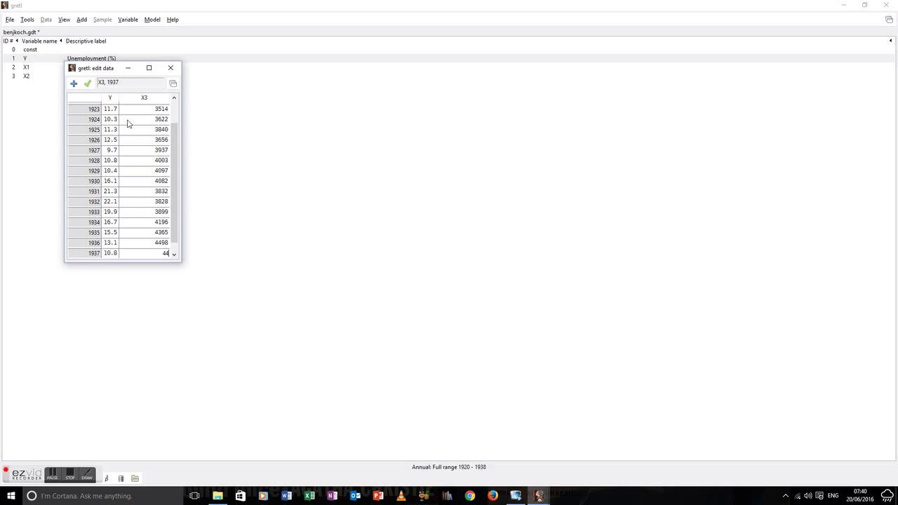
pyautogui.write('65')
pyautogui.press('Return')
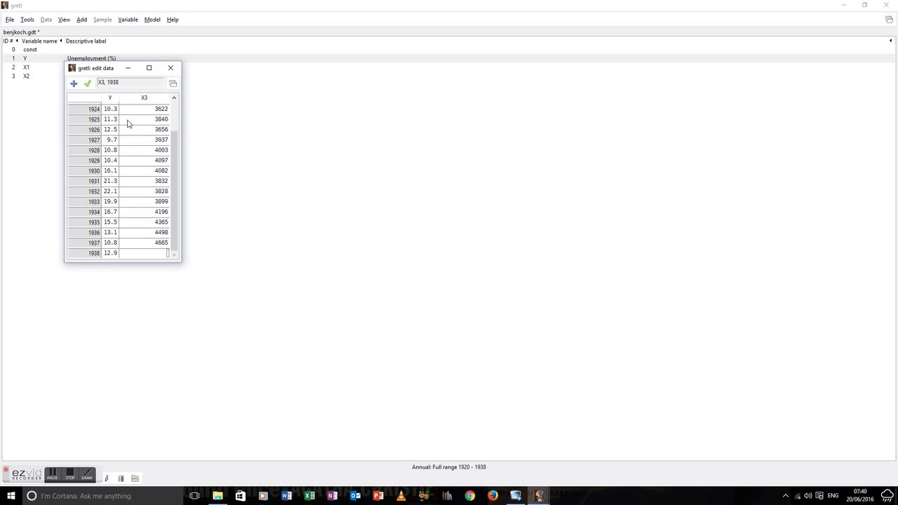
pyautogui.write('4807')
pyautogui.press('Return')
pyautogui.click(87, 84)
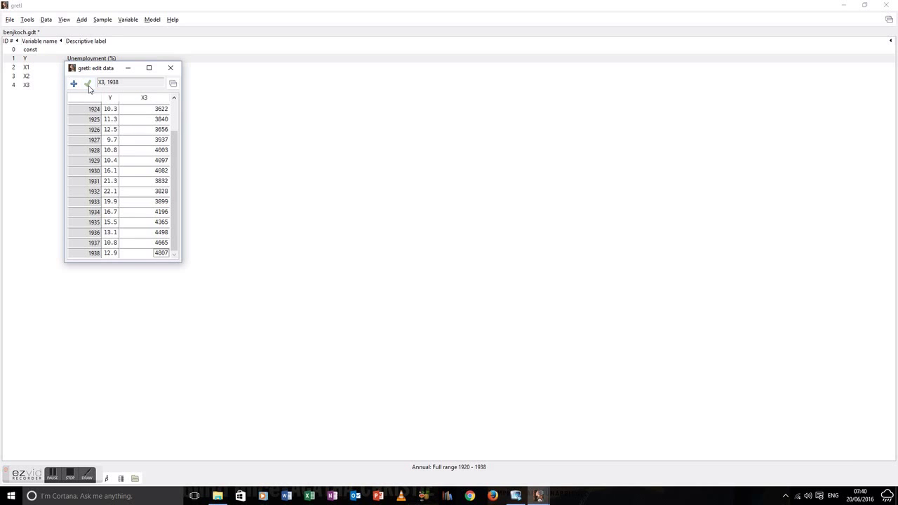
pyautogui.click(171, 67)
pyautogui.click(33, 87)
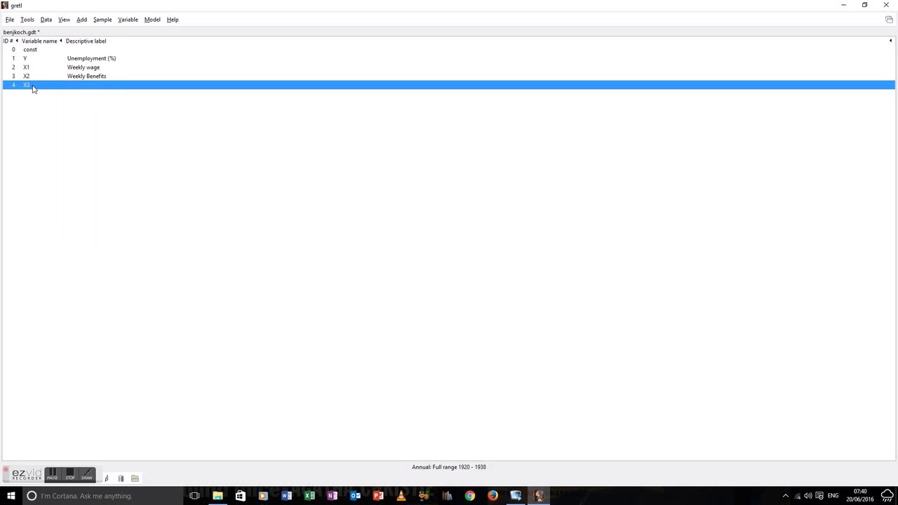
# - Give X3 the description 'NNP (£m)' via its attributes
pyautogui.rightClick(33, 88)
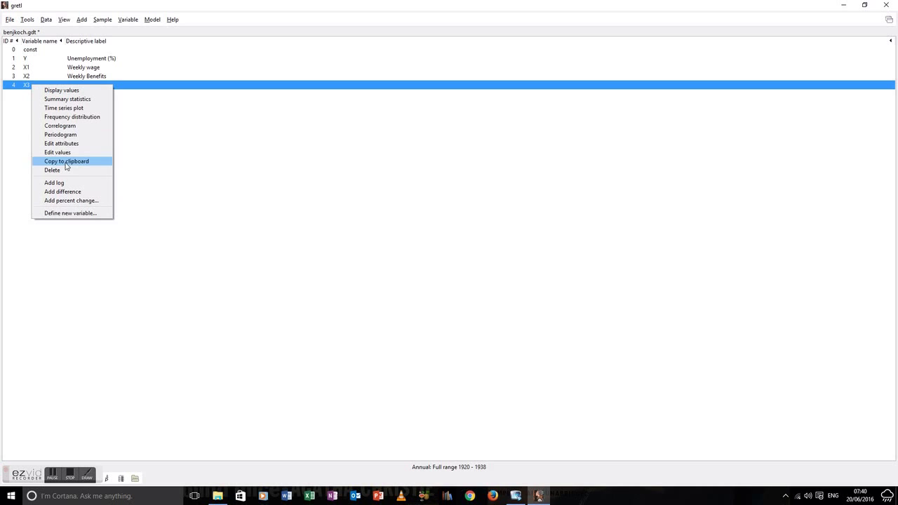
pyautogui.click(63, 144)
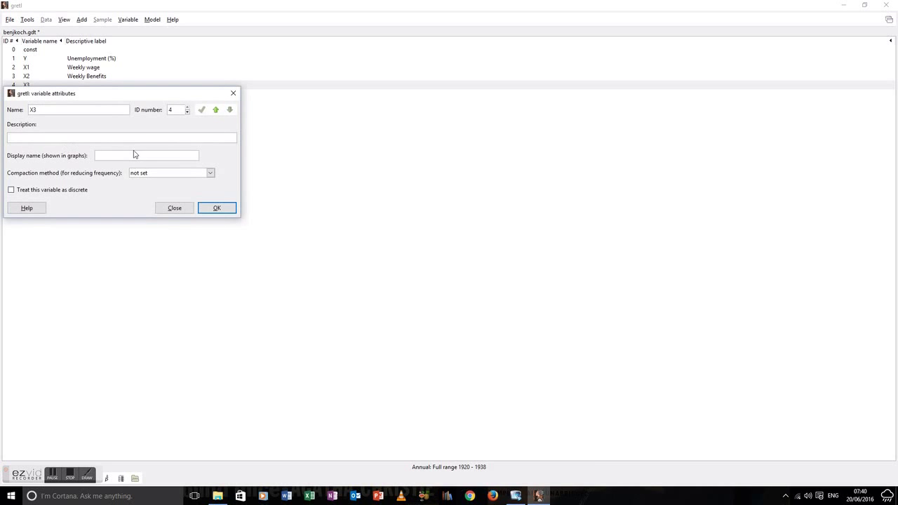
pyautogui.write('NNp')
pyautogui.write(' (£m)')
pyautogui.write('P')
pyautogui.click(202, 111)
pyautogui.click(221, 206)
pyautogui.click(87, 62)
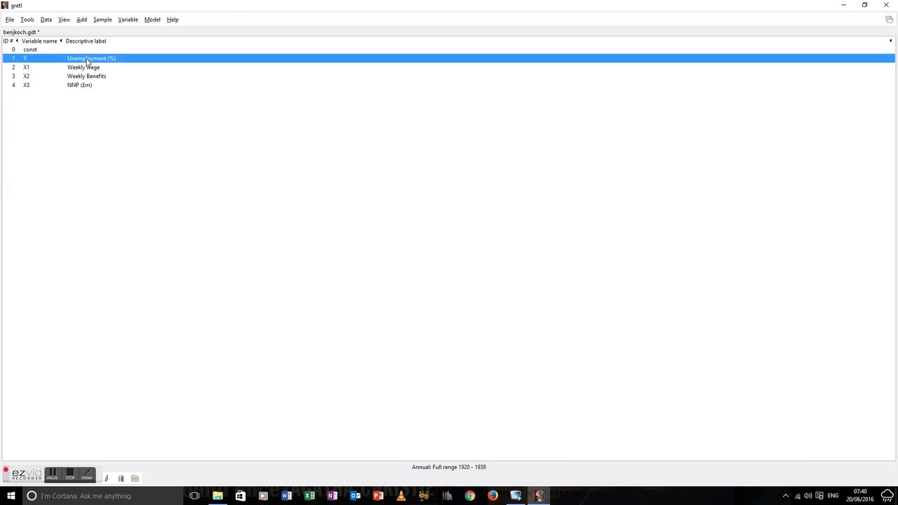
pyautogui.hotkey('shift', 'Down')
pyautogui.hotkey('shift', 'Down')
pyautogui.hotkey('shift', 'Down')
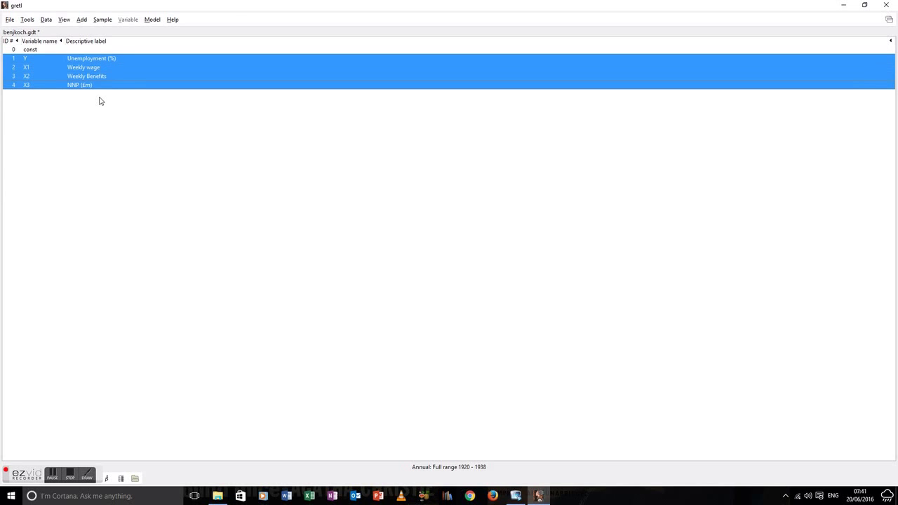
# - Display the values of all four variables for review
pyautogui.click(46, 21)
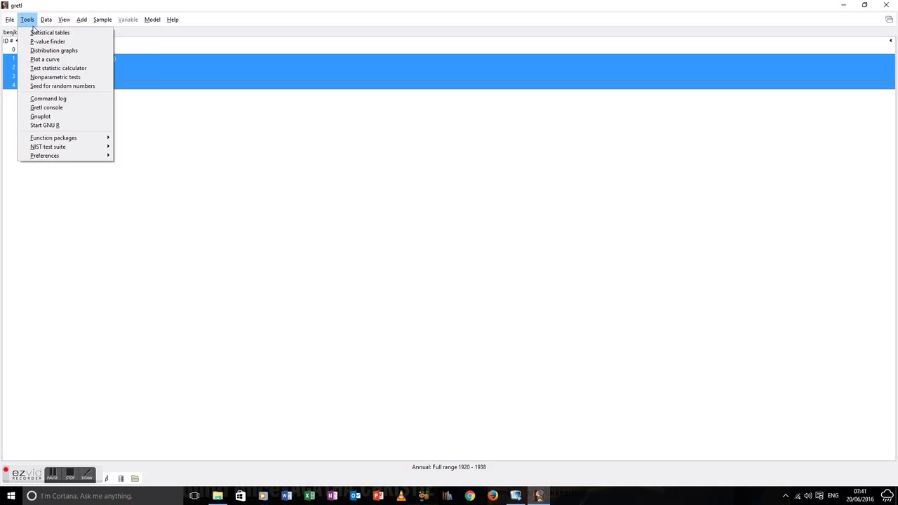
pyautogui.click(68, 78)
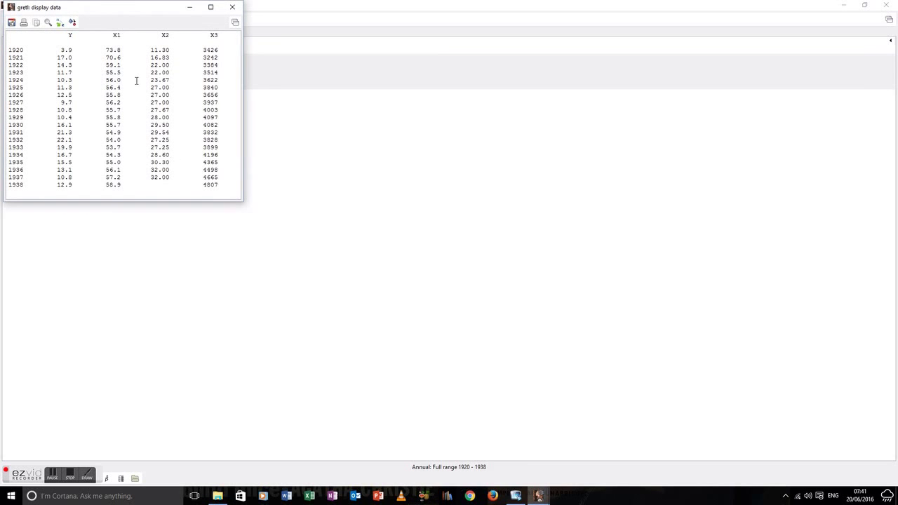
pyautogui.moveTo(101, 13); pyautogui.dragTo(225, 39)
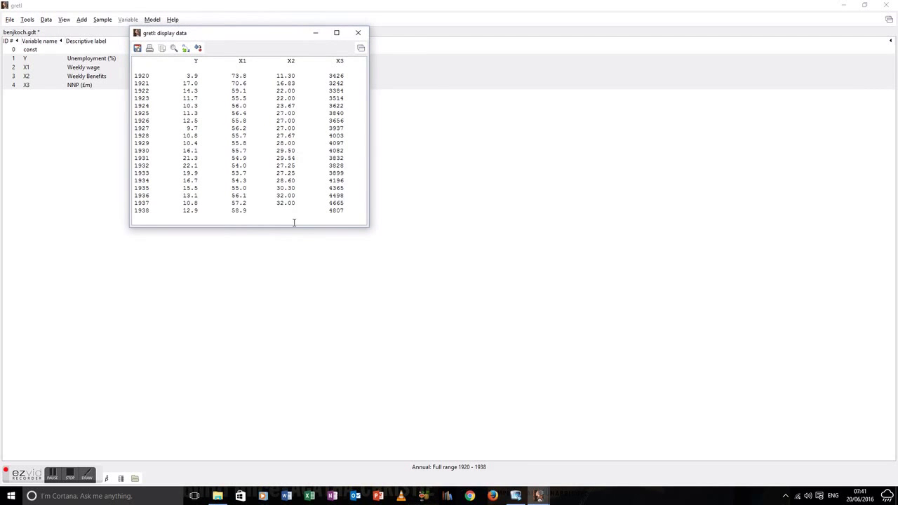
pyautogui.click(358, 32)
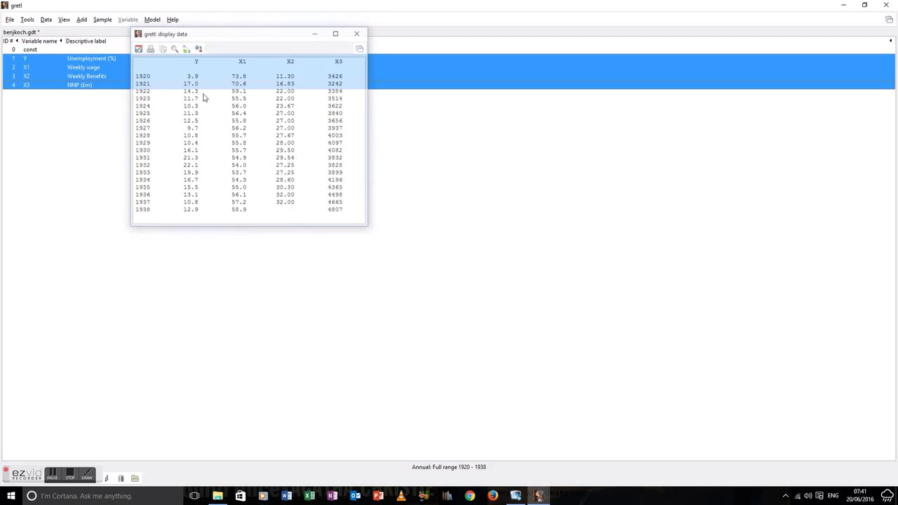
# - Fill X2's empty 1938 cell with 32.75
pyautogui.click(93, 79)
pyautogui.rightClick(92, 80)
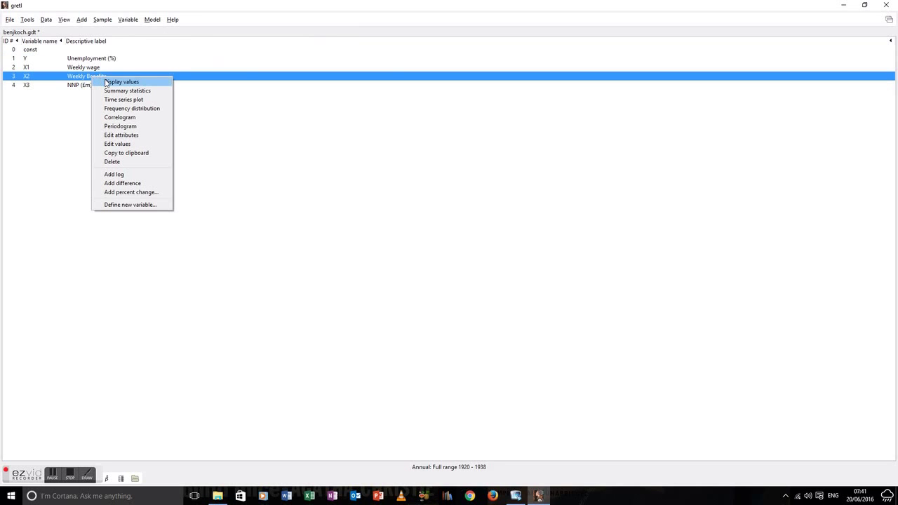
pyautogui.click(117, 144)
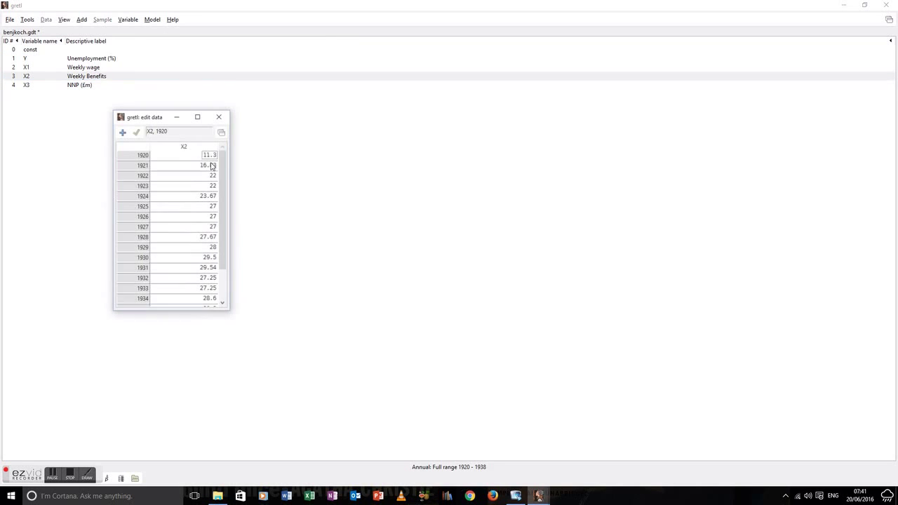
pyautogui.scroll(-2, 196, 281)
pyautogui.click(196, 302)
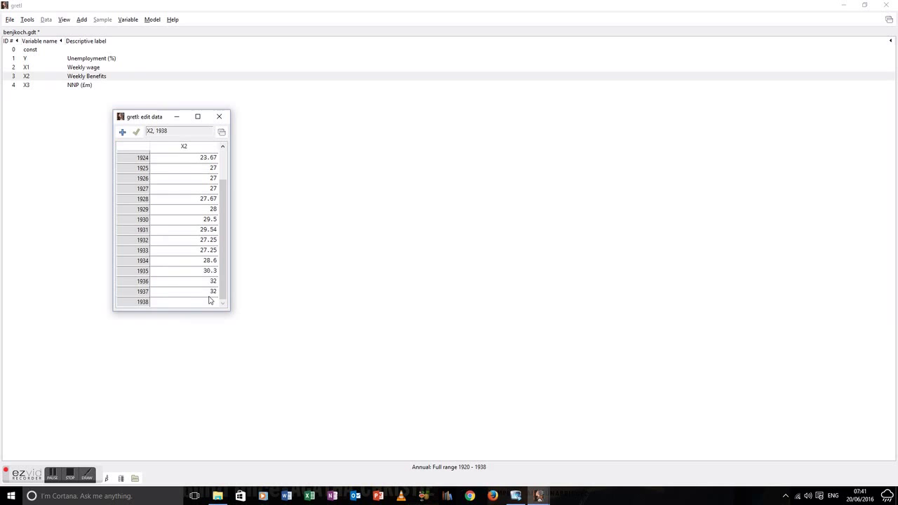
pyautogui.write('.75')
# - Close the X2 editor and display the values of all four variables to find the missing year
pyautogui.click(217, 117)
pyautogui.click(89, 61)
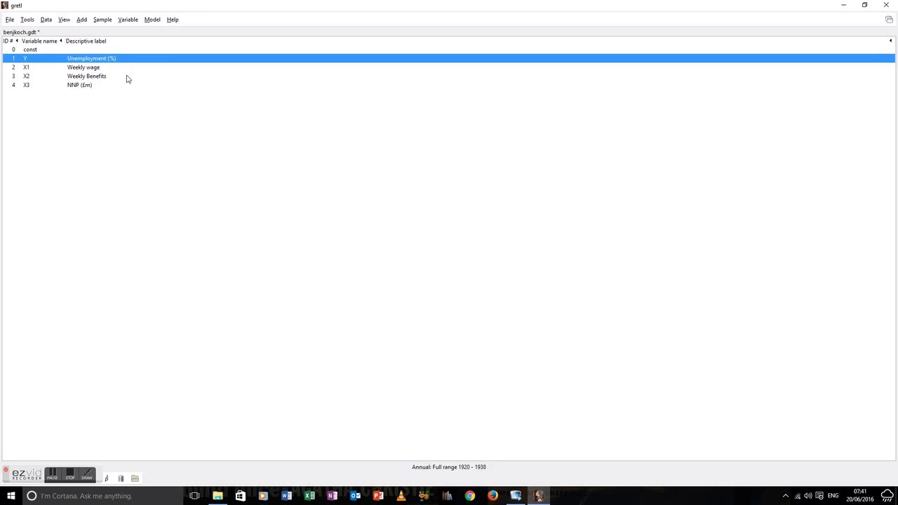
pyautogui.hotkey('shift', 'Down')
pyautogui.hotkey('shift', 'Down')
pyautogui.hotkey('shift', 'Down')
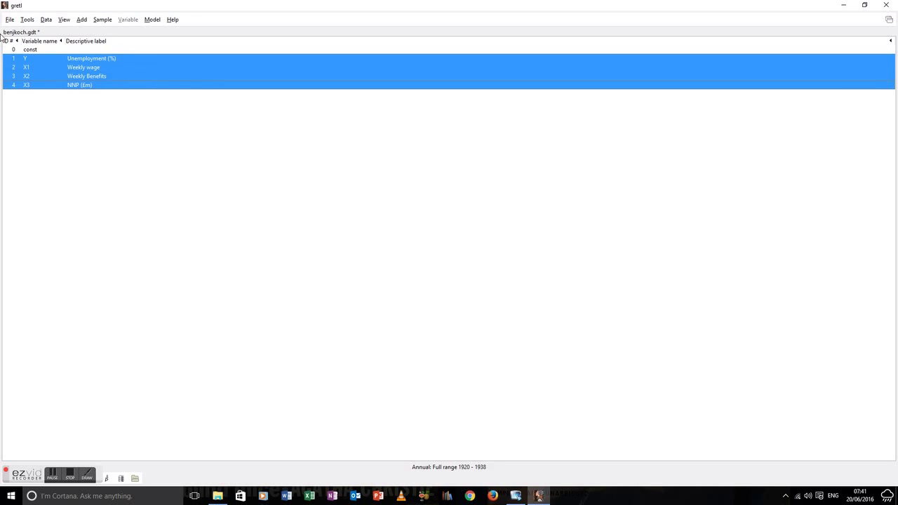
pyautogui.click(46, 19)
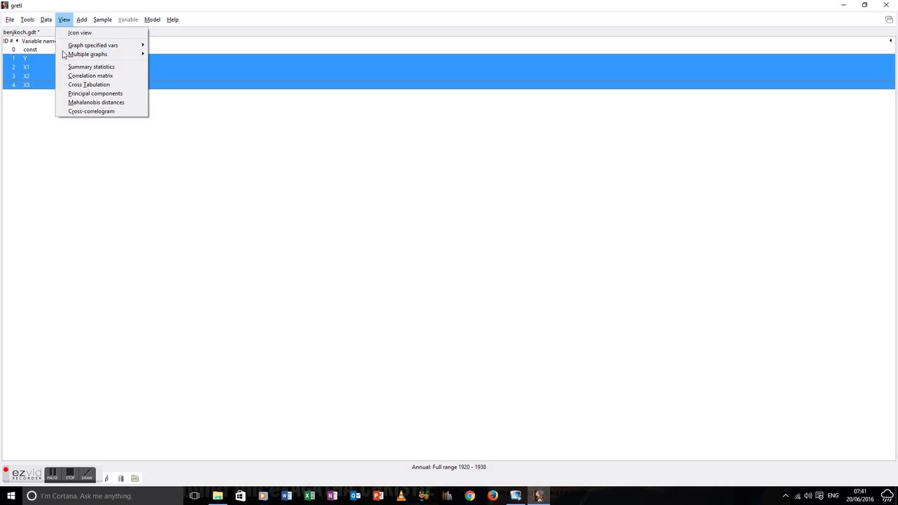
pyautogui.click(68, 79)
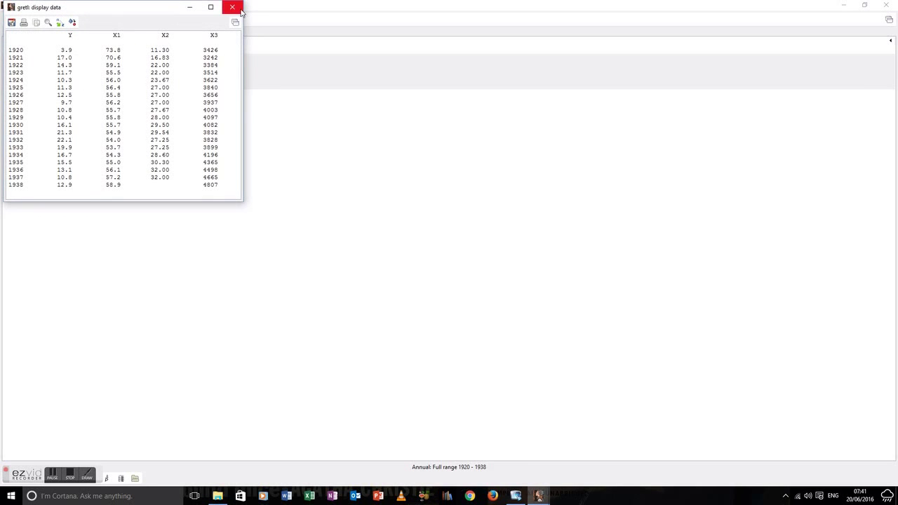
pyautogui.click(232, 6)
# - Enter 32.75 as X2's 1938 value and apply the edit to the dataset
pyautogui.click(39, 77)
pyautogui.rightClick(40, 77)
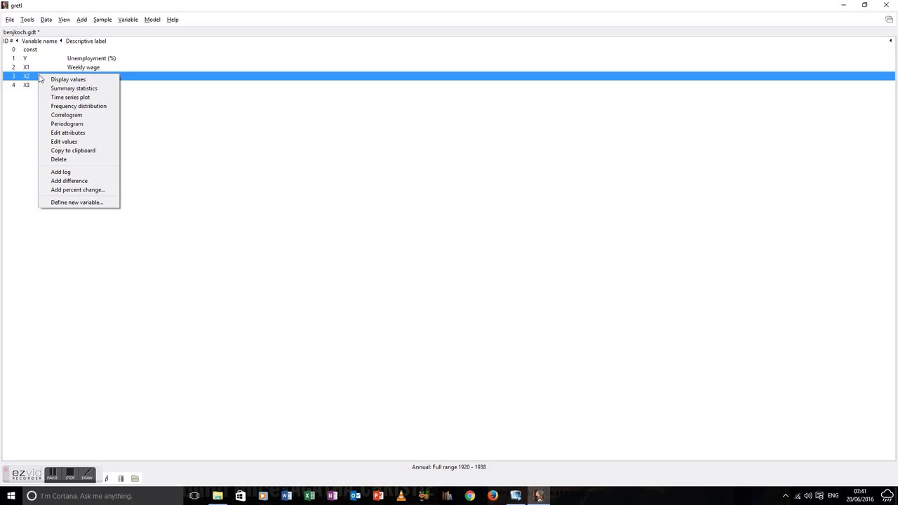
pyautogui.click(64, 141)
pyautogui.scroll(-2, 129, 177)
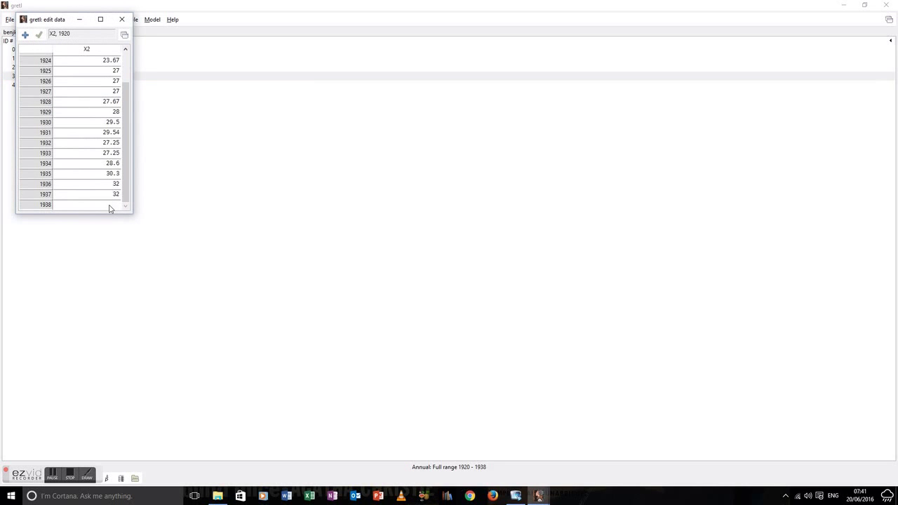
pyautogui.click(110, 205)
pyautogui.write('32.75')
pyautogui.press('Return')
pyautogui.click(38, 34)
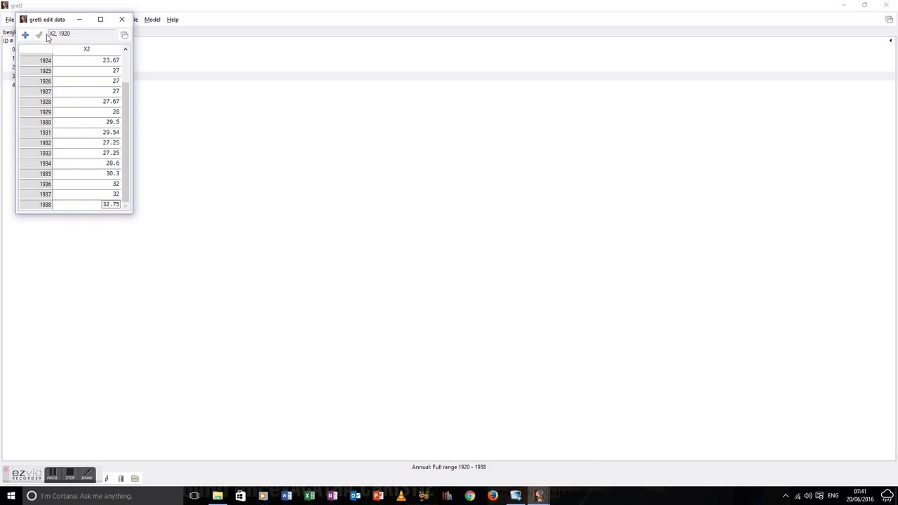
pyautogui.click(121, 19)
pyautogui.click(67, 59)
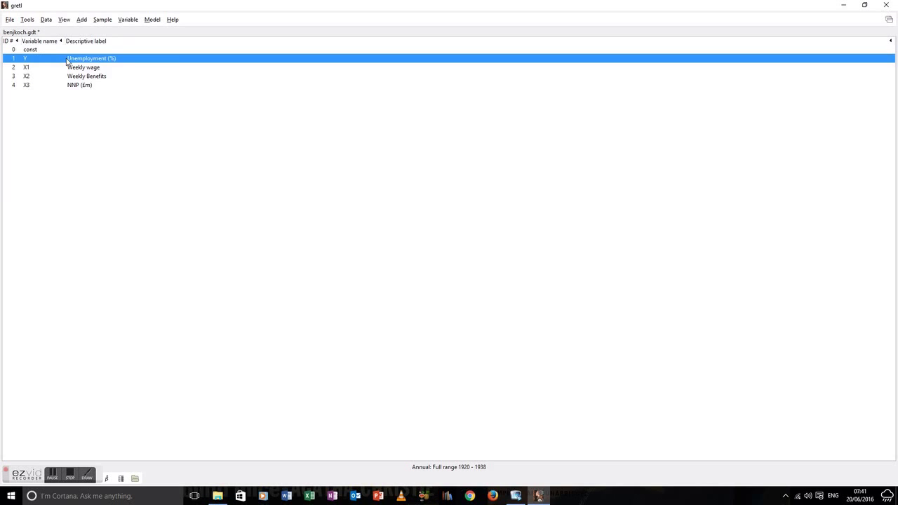
# - Check that Y, X1, X2 and X3 have 1920–1938 values, then save to benjkoch.gdt
pyautogui.hotkey('shift', 'Down')
pyautogui.hotkey('shift', 'Down')
pyautogui.hotkey('shift', 'Down')
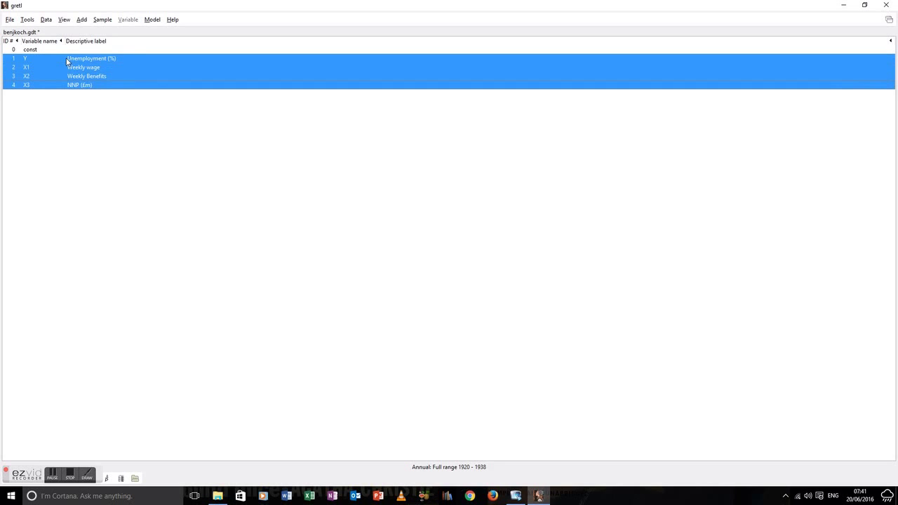
pyautogui.click(47, 19)
pyautogui.click(65, 76)
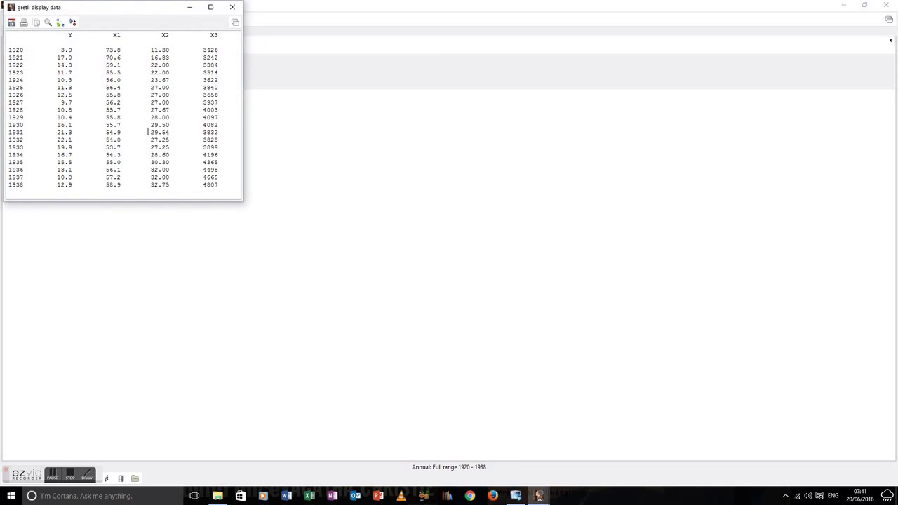
pyautogui.click(233, 8)
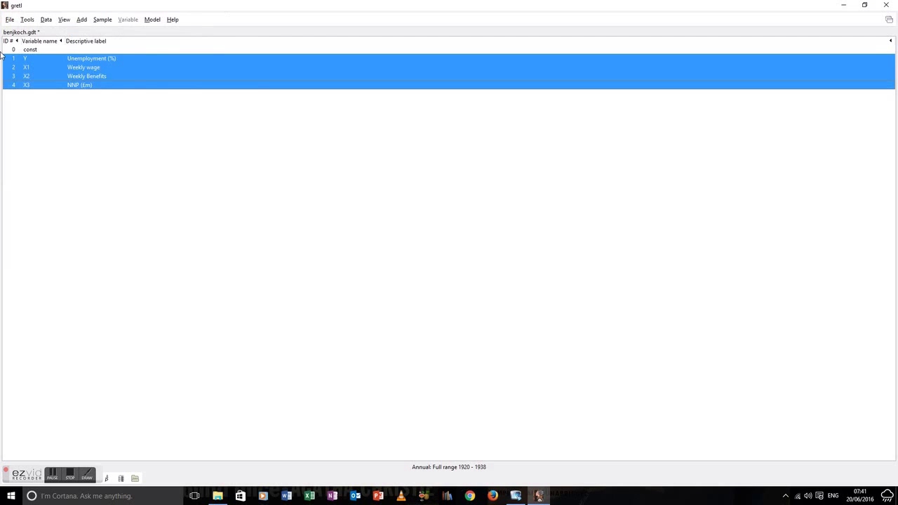
pyautogui.click(9, 20)
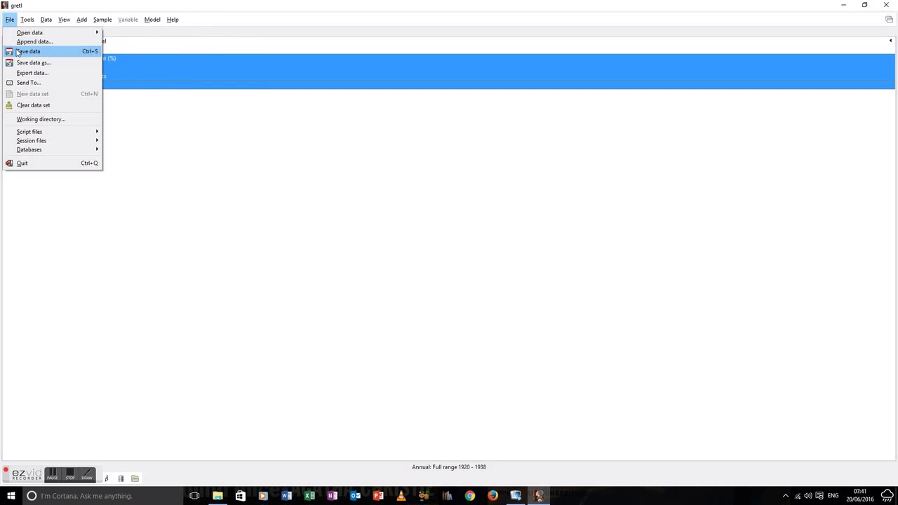
pyautogui.click(16, 51)
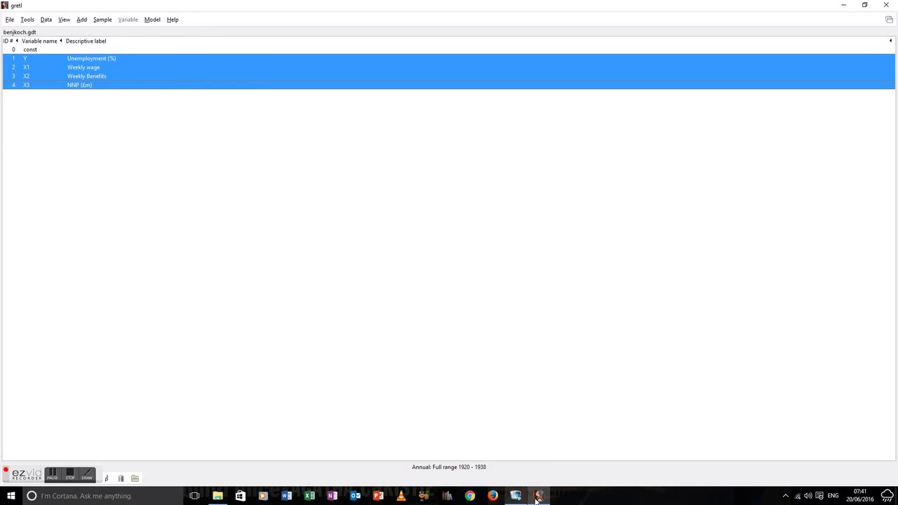